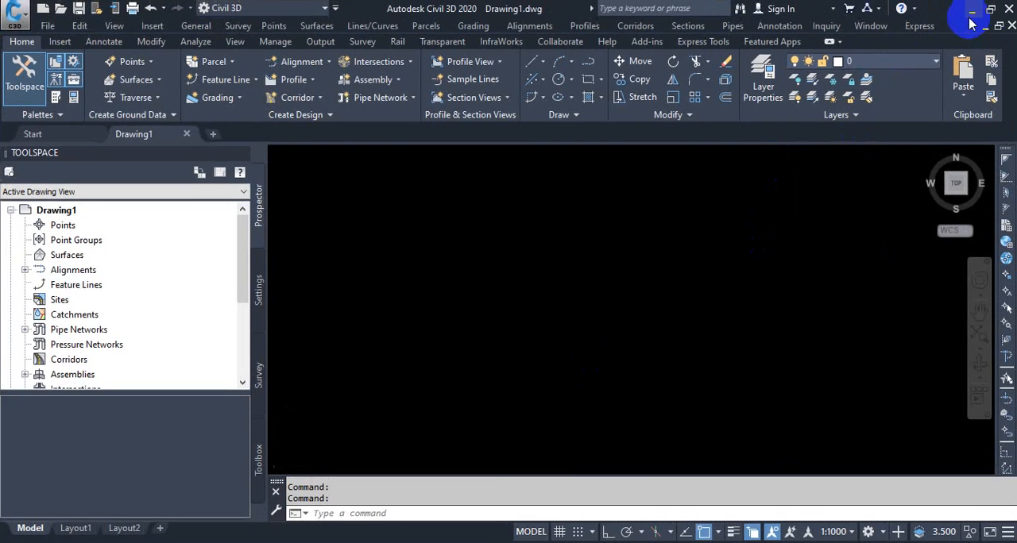
- Switch to the Desktop folder in File Explorer, create a new Microsoft Excel Worksheet named 01 and open it
left_click(966, 13)
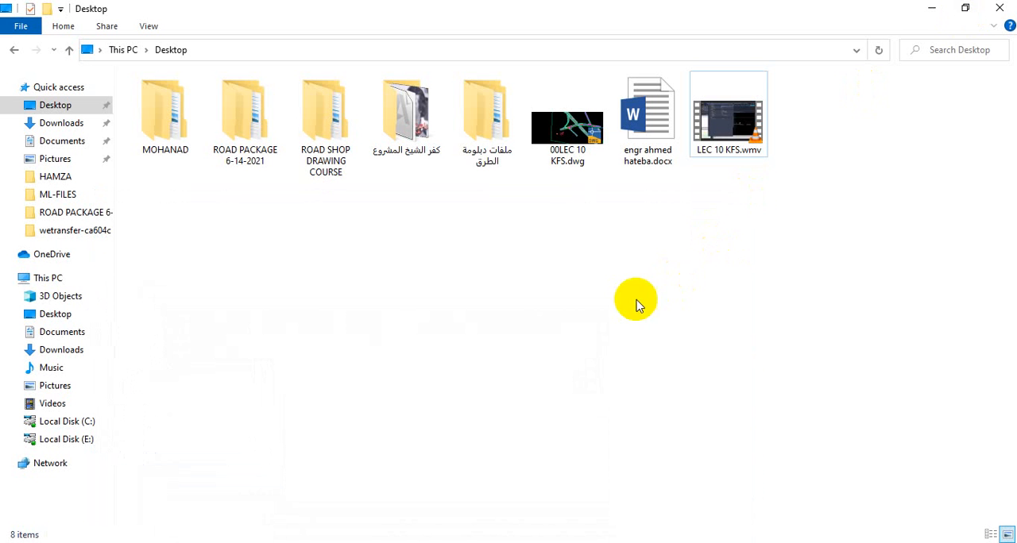
right_click(548, 319)
mouse_move(640, 497)
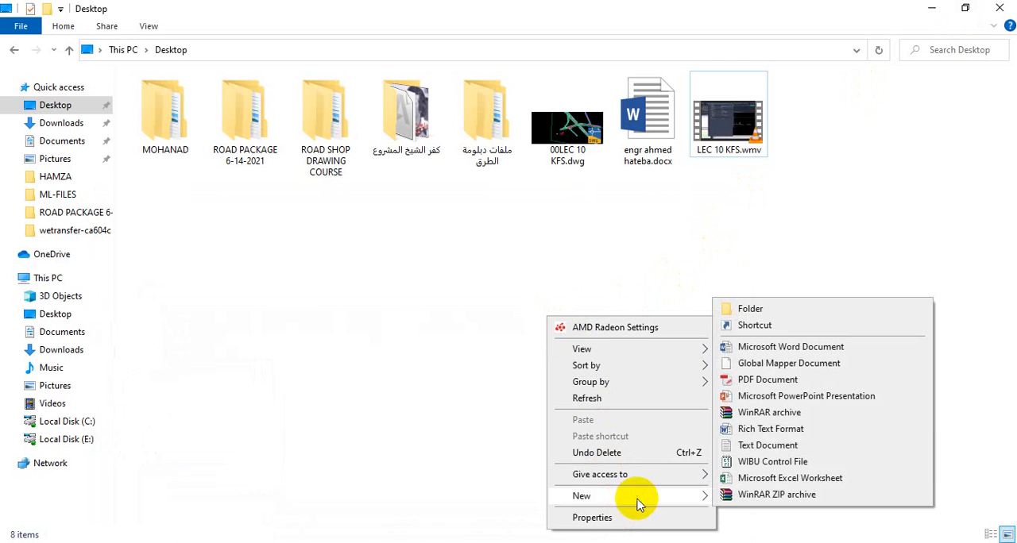
left_click(761, 480)
type("01.xlsx")
key("Return")
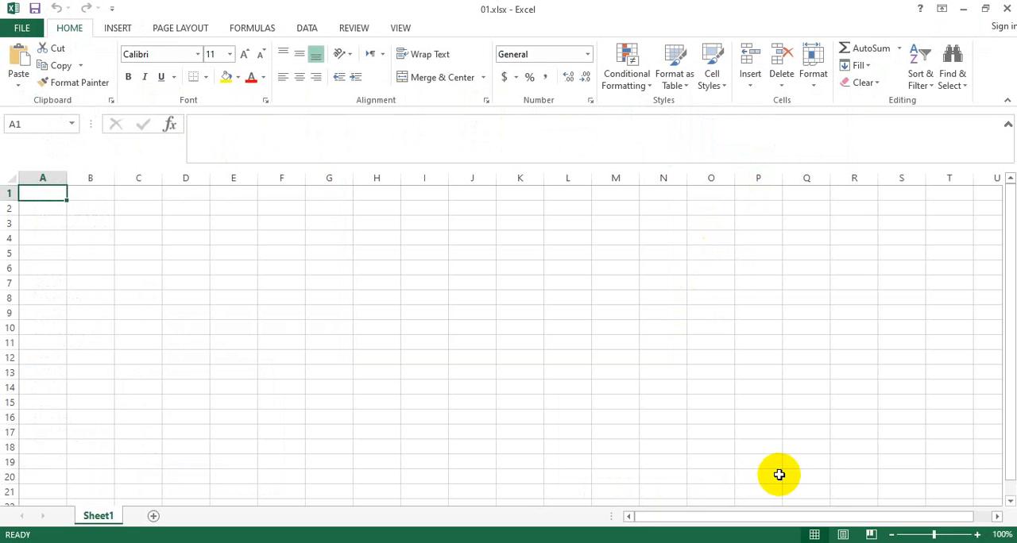
- Enter 0 and 25 in A1 and A2, and extend the series down to 300 in A13
type("0")
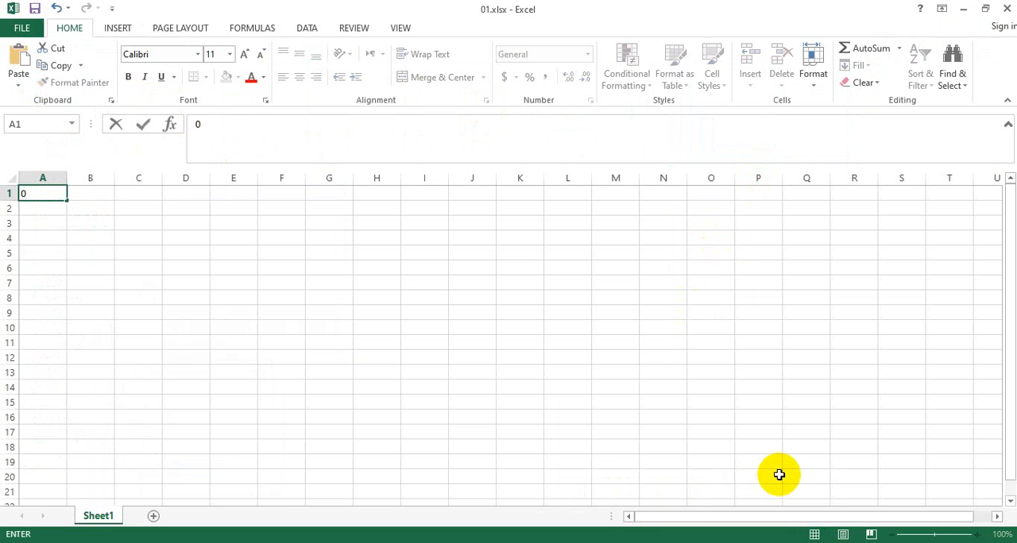
left_click(48, 207)
type("25")
key("Return")
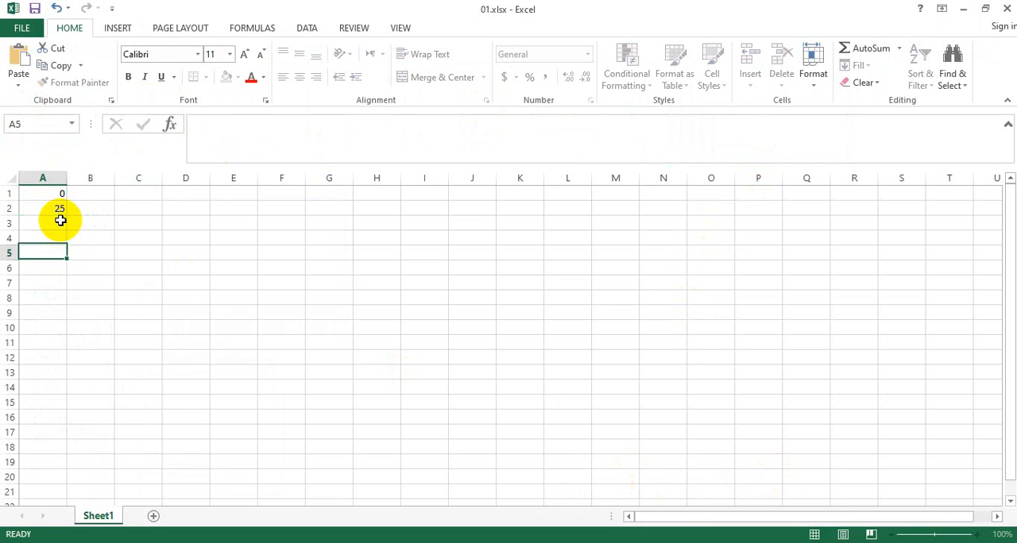
left_click_drag(61, 193, 66, 377)
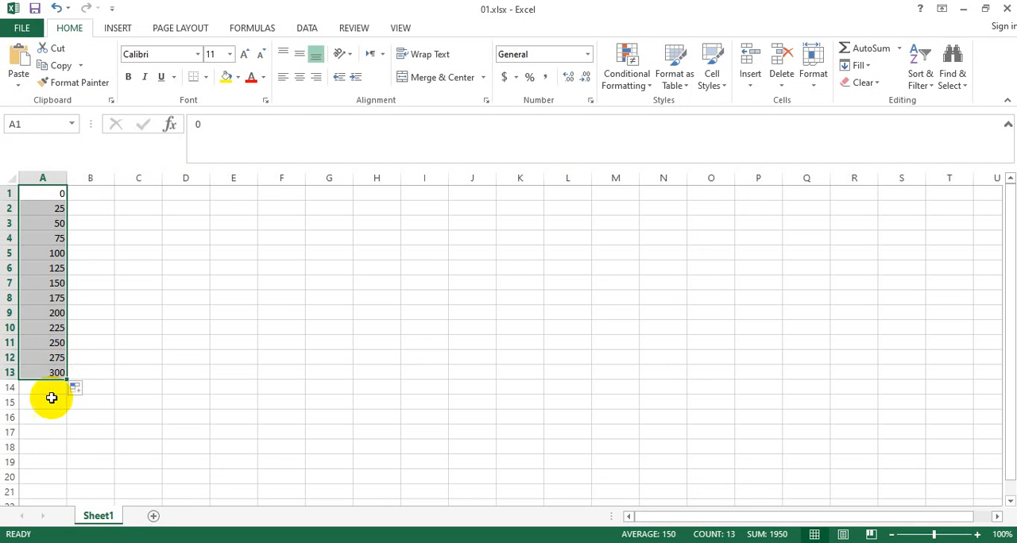
left_click(137, 405)
- Enter 10 and 10.5 in B1 and B2, and extend the series down to 13 in B7
left_click(86, 193)
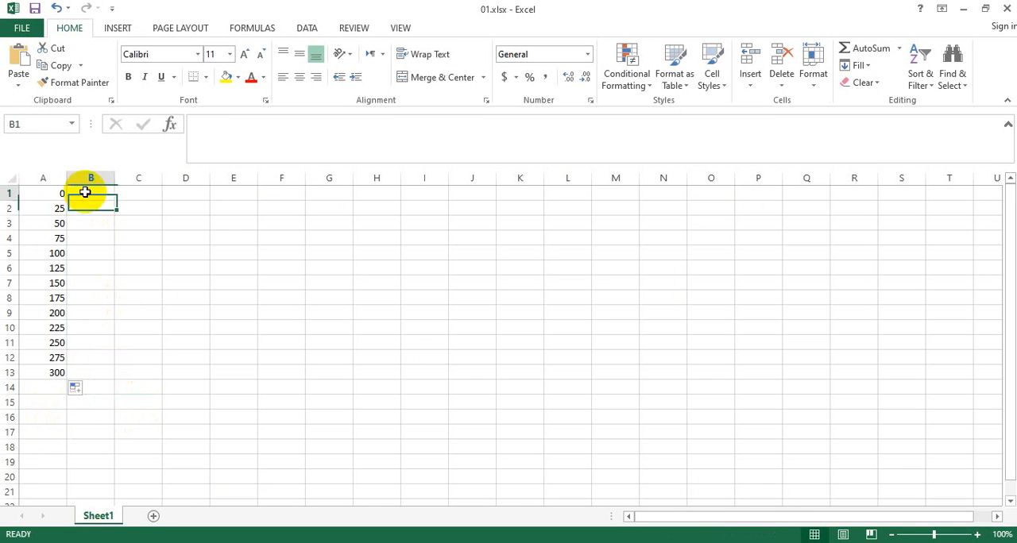
type("1")
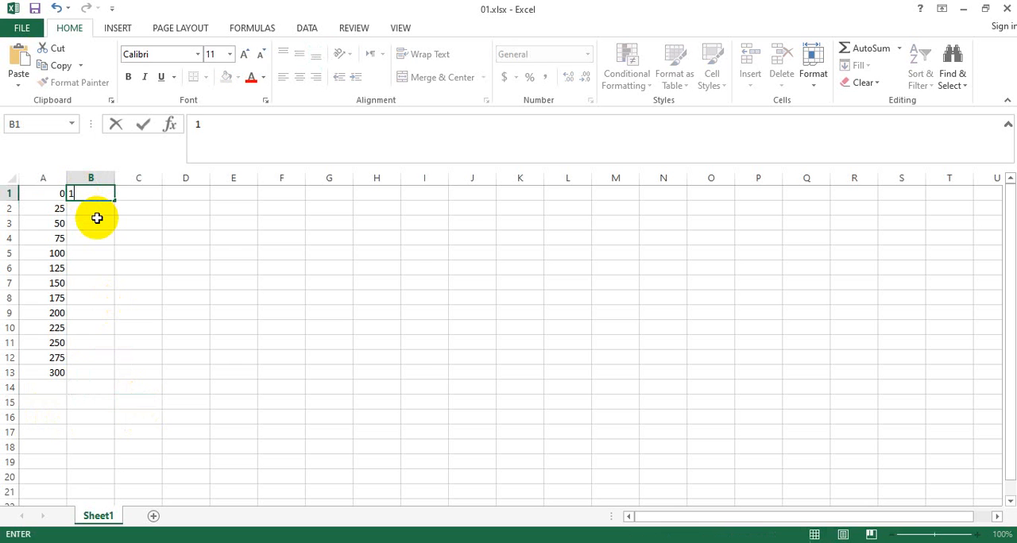
type("0")
key("Return")
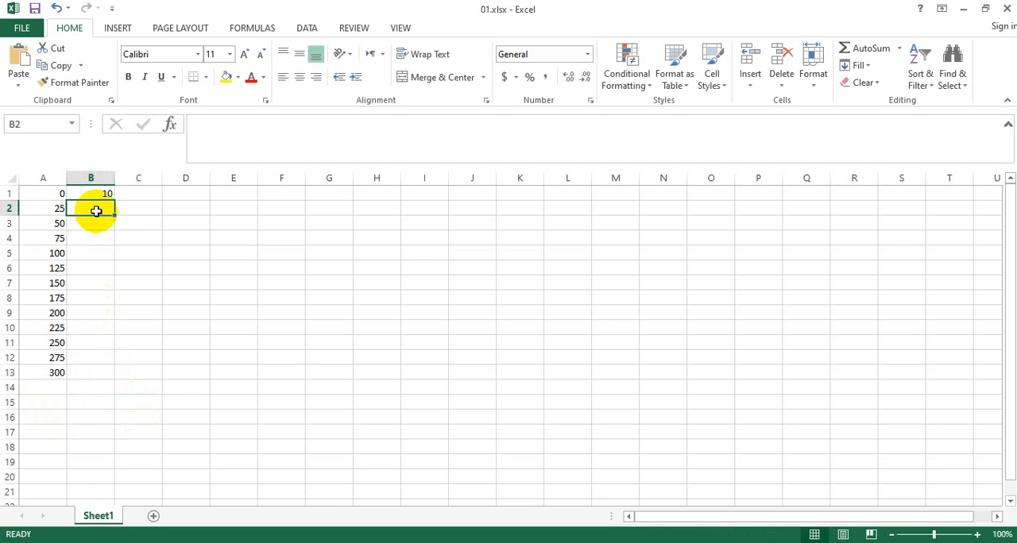
type("10.5")
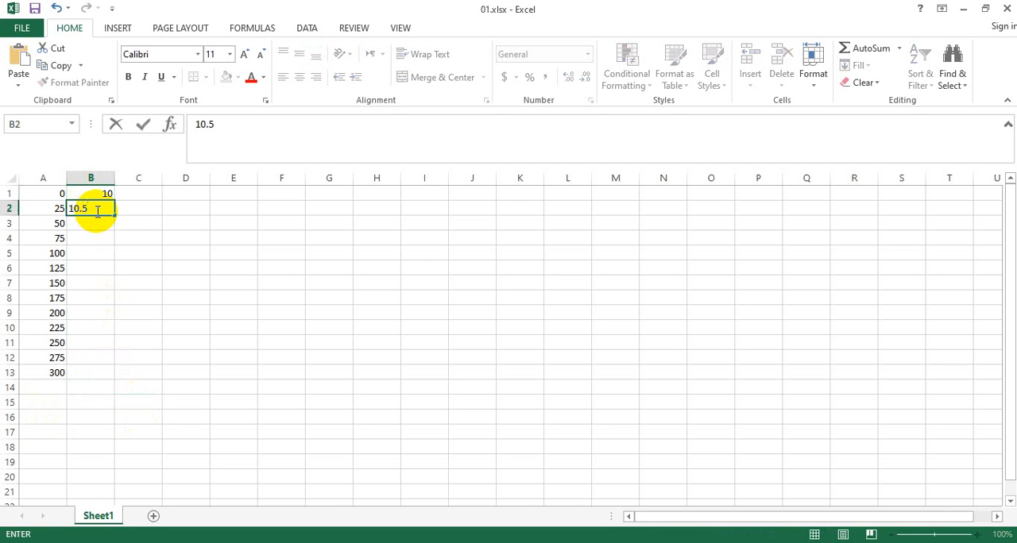
left_click_drag(108, 192, 112, 288)
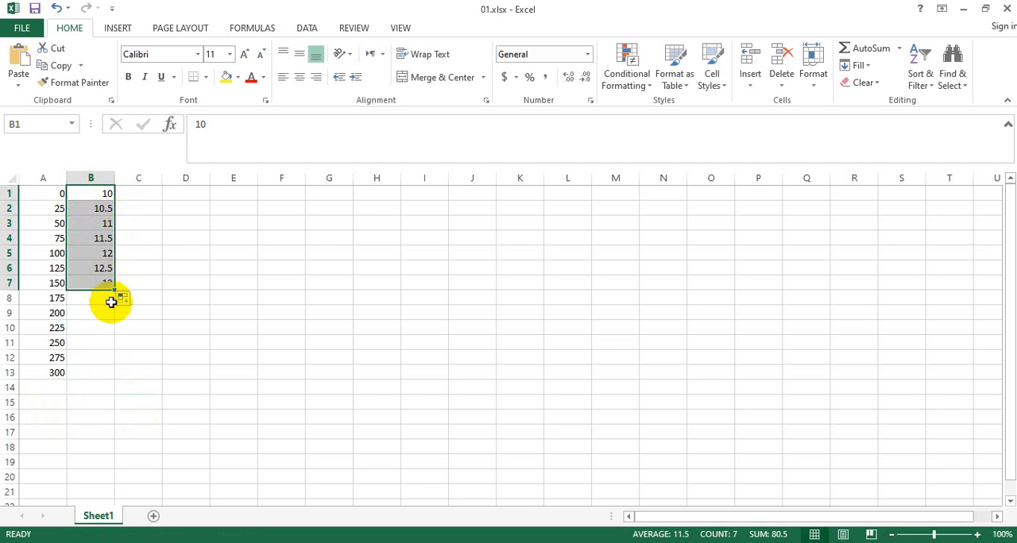
- Enter 13 in B8 and 12.5 in B9, and extend the decreasing series down to 10.5 in B13
left_click(106, 299)
type("13")
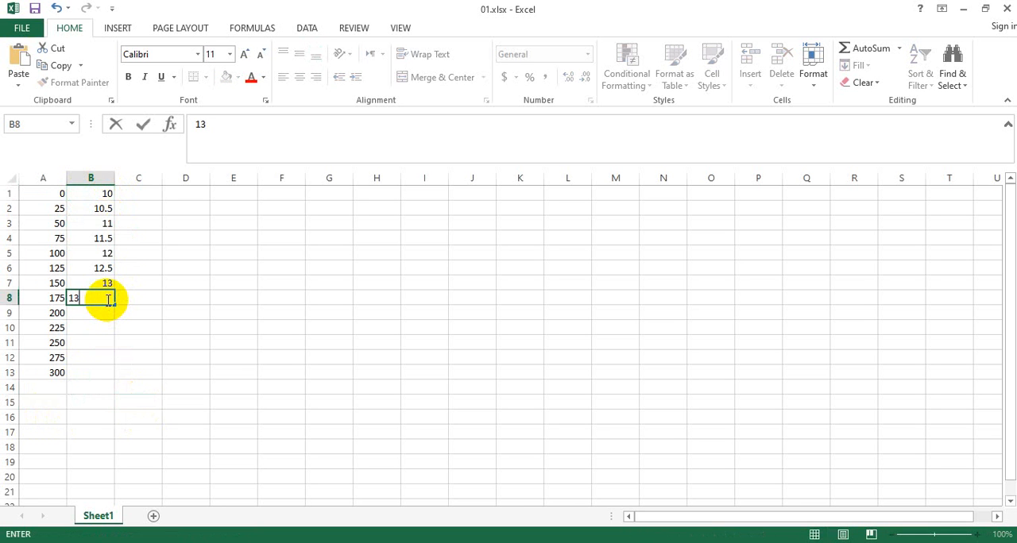
left_click(98, 316)
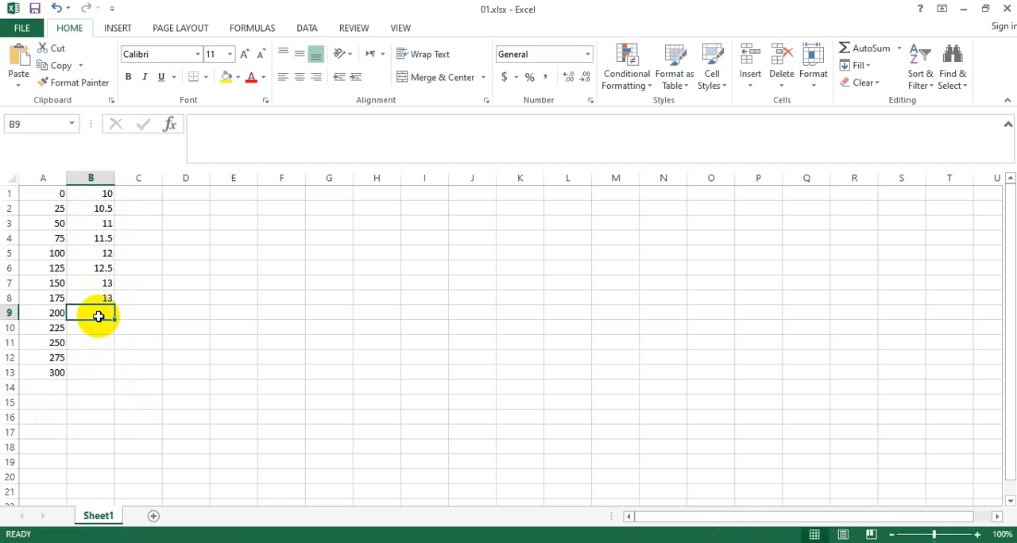
type("12.5")
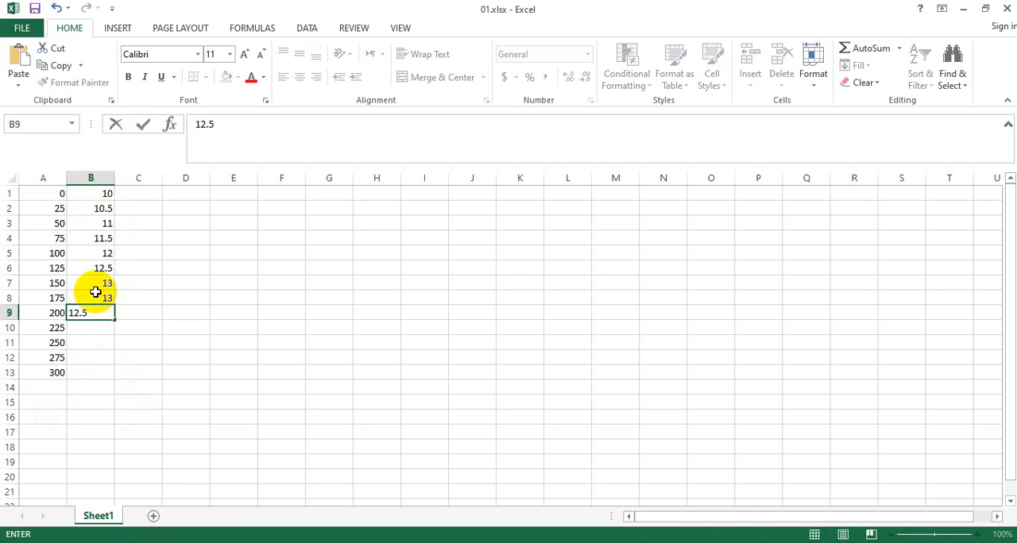
left_click(106, 300)
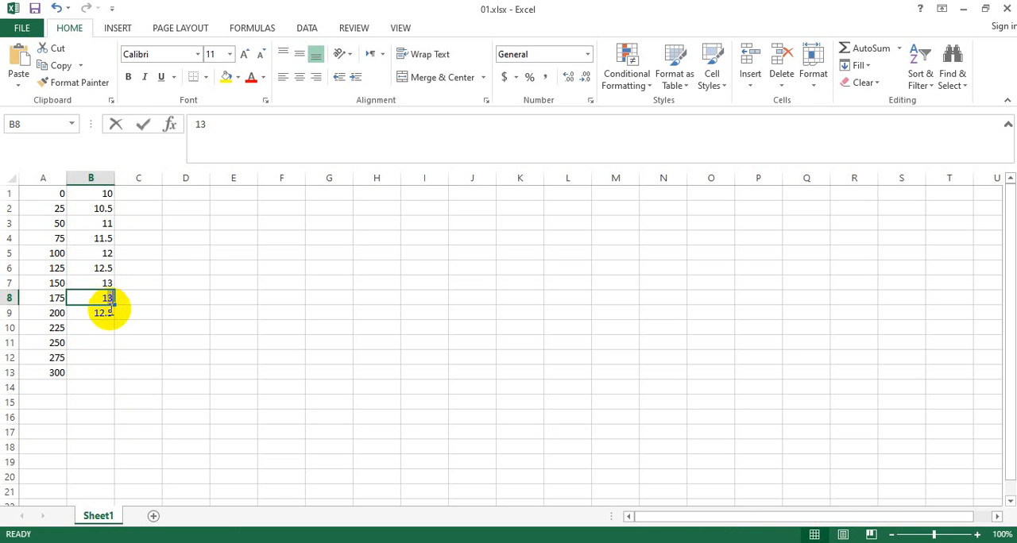
left_click(89, 298)
left_click(98, 346)
left_click_drag(94, 302, 109, 375)
left_click(249, 362)
left_click_drag(250, 363, 439, 346)
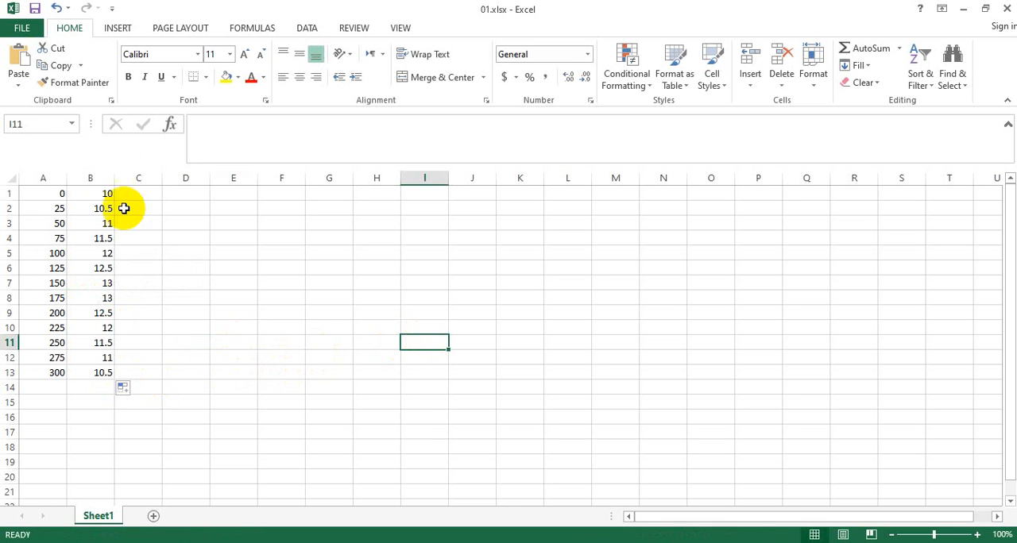
- Save a copy of the sheet to the Desktop as 012 in Text (Tab delimited) (*.txt) format
left_click(22, 29)
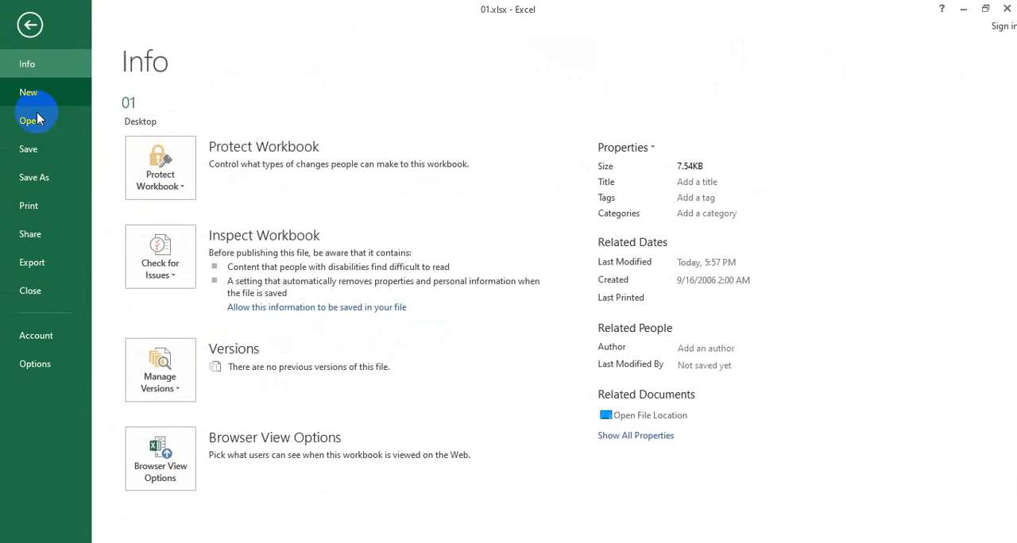
left_click(39, 178)
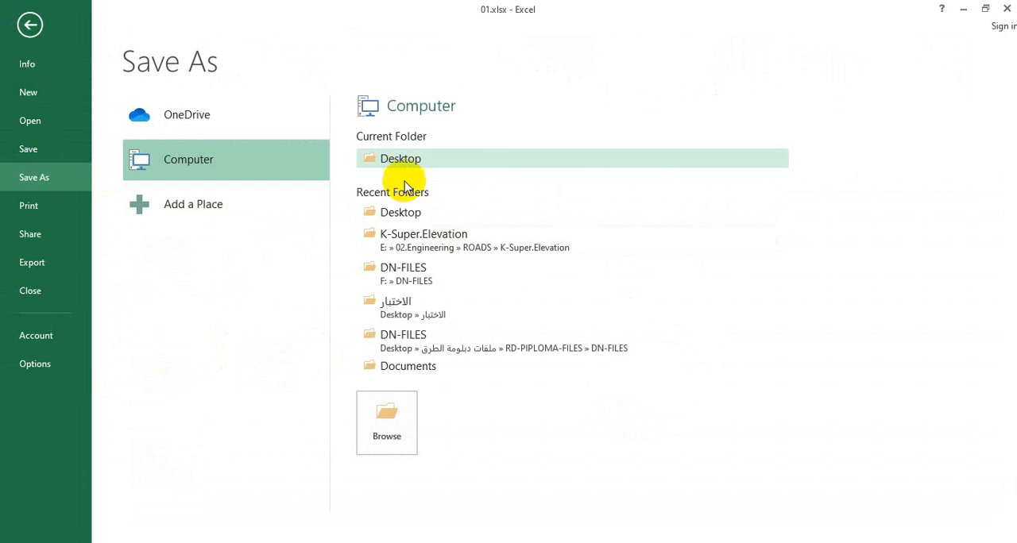
left_click(383, 213)
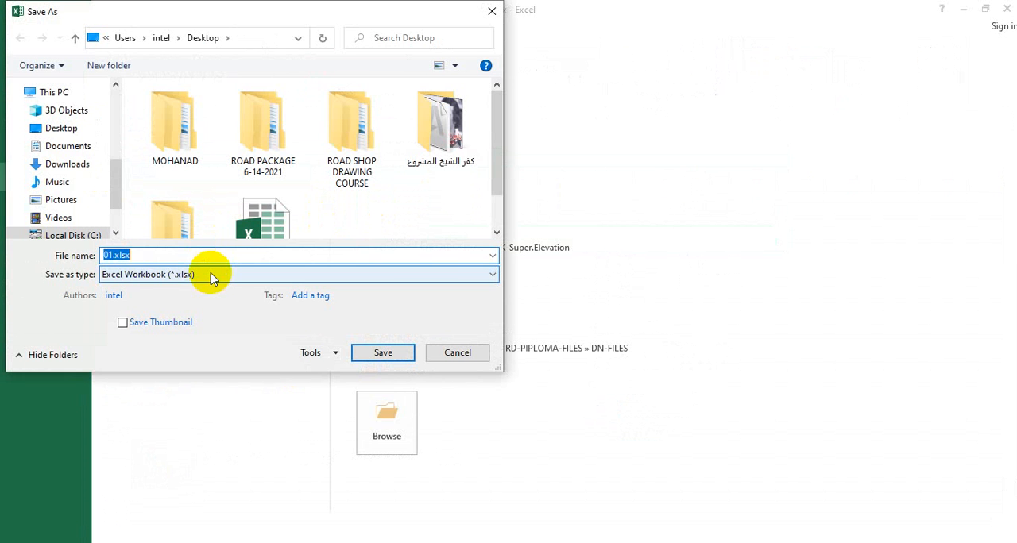
type("012")
left_click(211, 275)
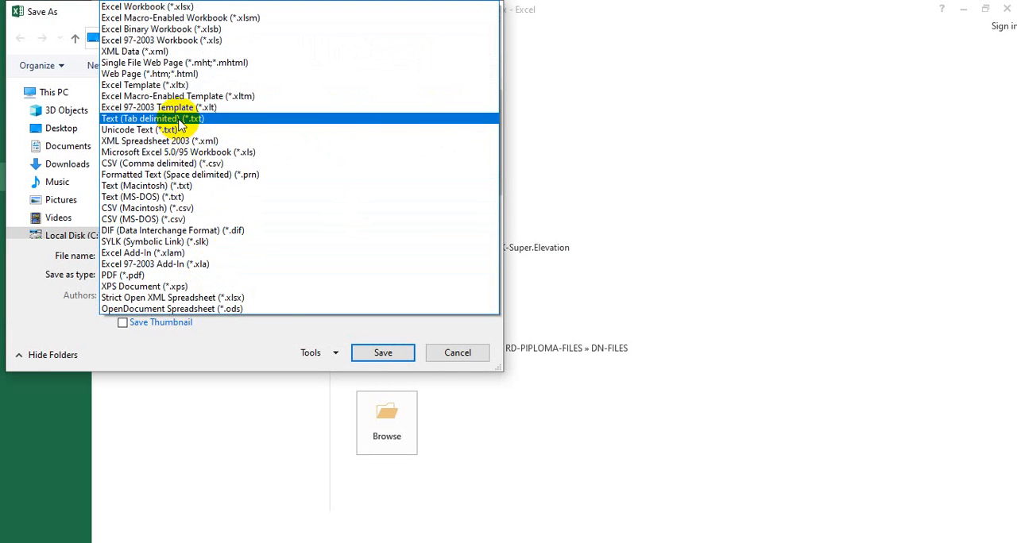
left_click(183, 127)
left_click(385, 334)
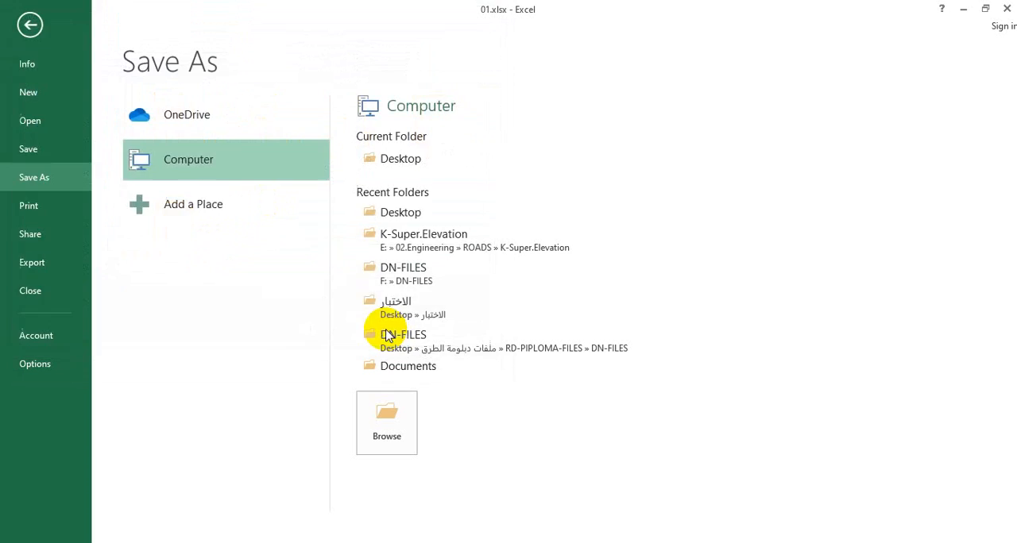
left_click(447, 321)
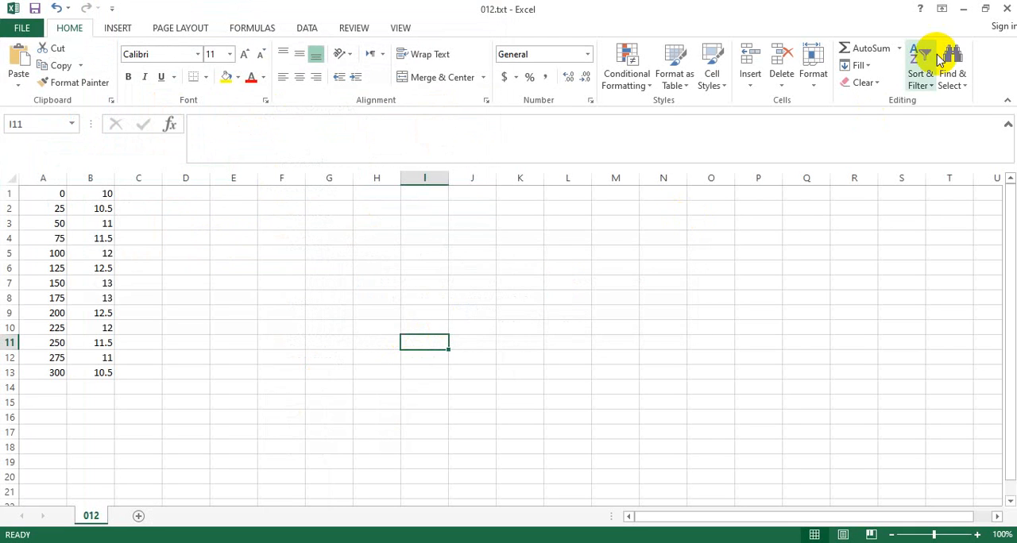
- Close the workbook without saving again and open 012.txt from the Desktop in Notepad
left_click(986, 8)
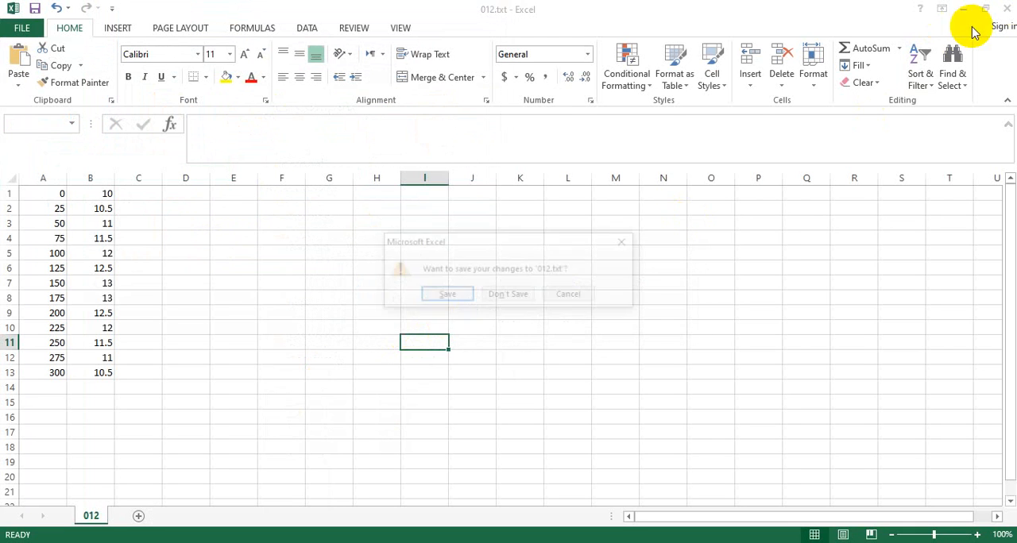
left_click(520, 294)
left_click(900, 143)
double_click(901, 143)
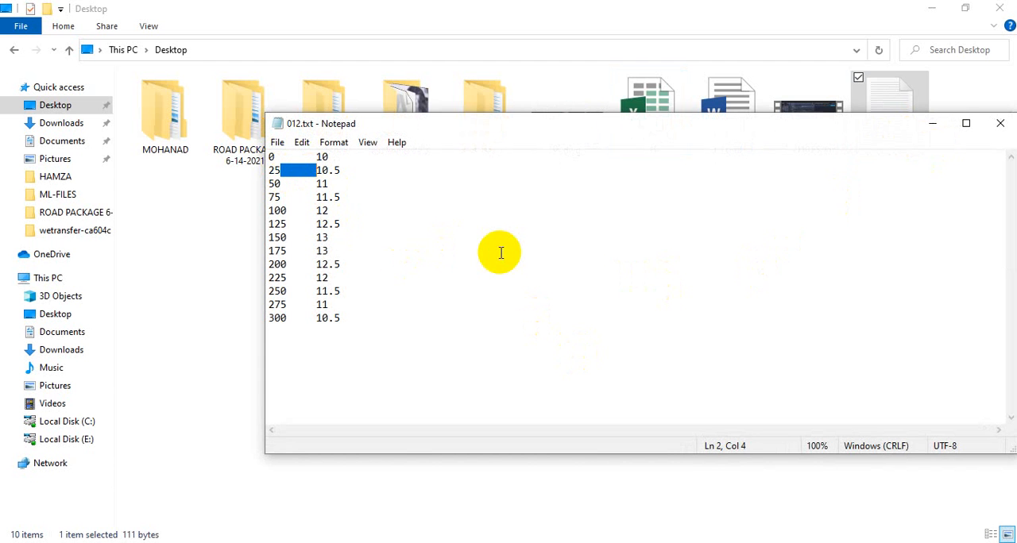
- Replace every tab between the two columns of 012.txt with three spaces, then save and close the file
key("ctrl+h")
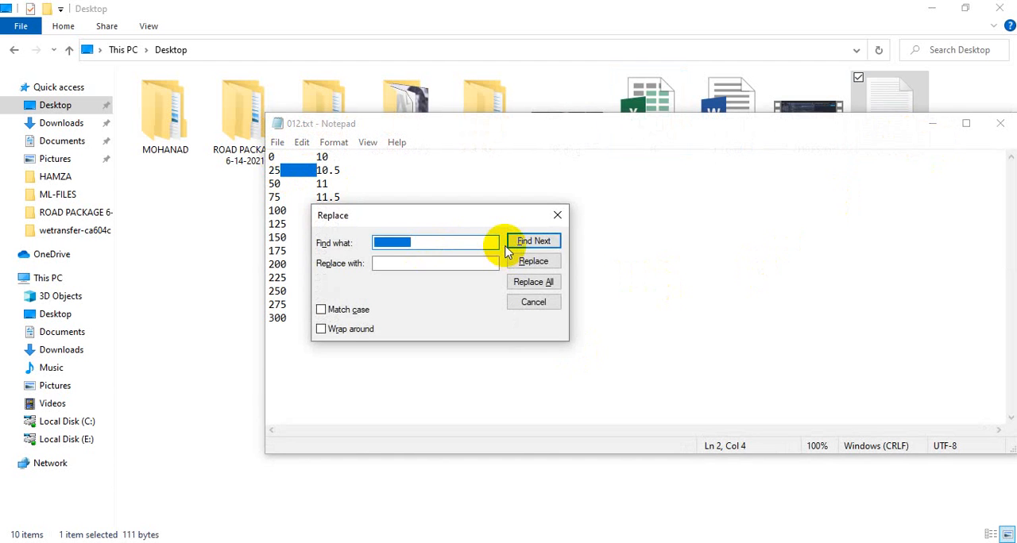
key("ctrl+v")
left_click_drag(430, 267, 341, 268)
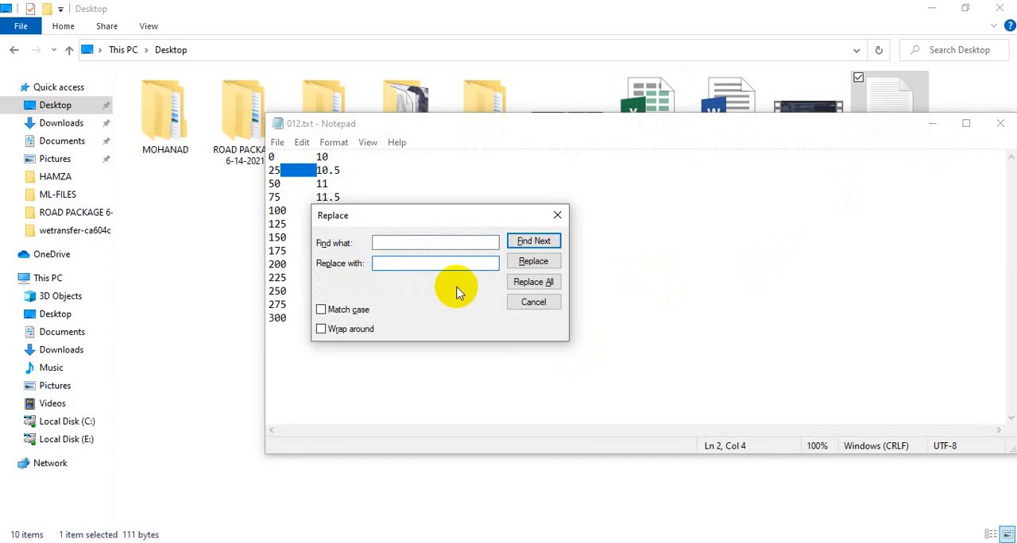
left_click(524, 282)
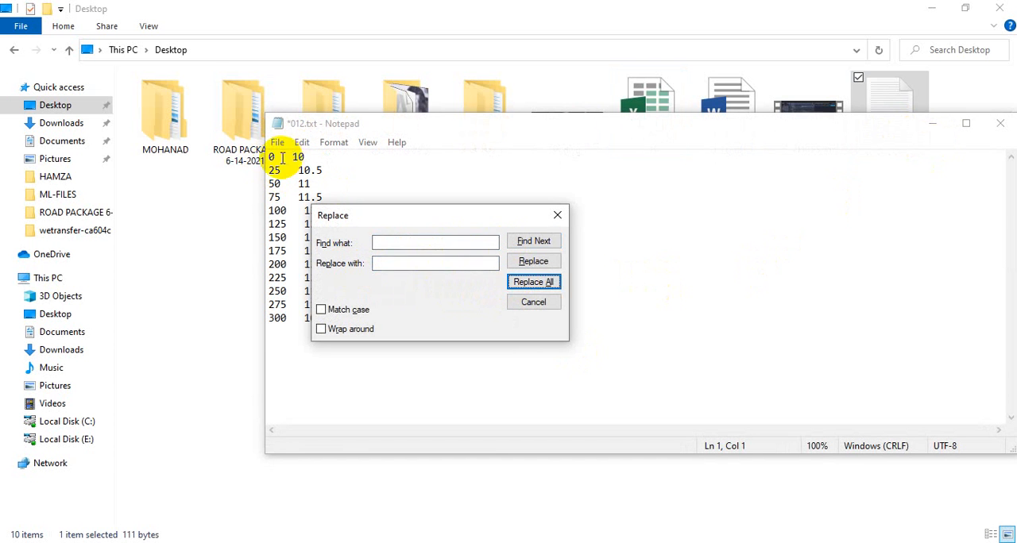
left_click(279, 158)
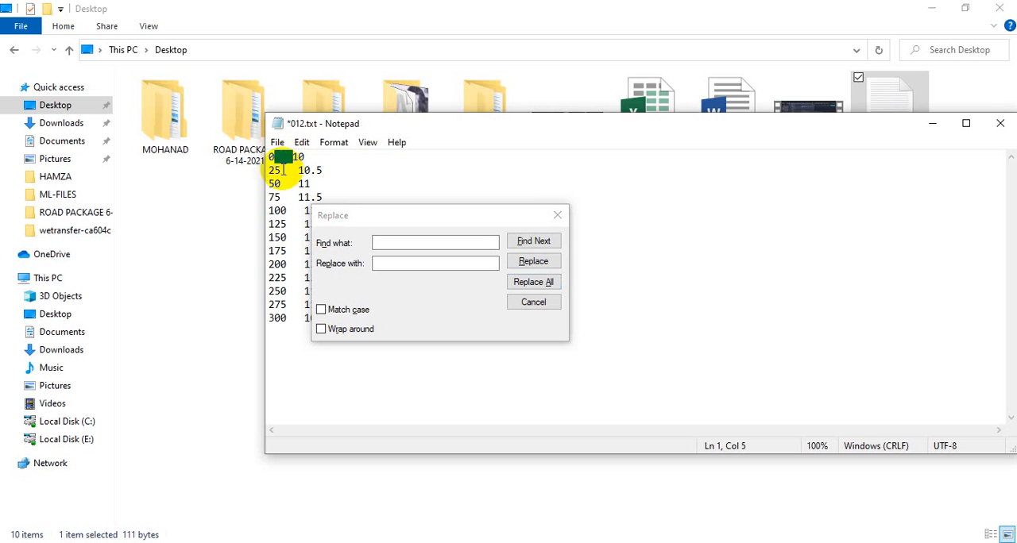
left_click(557, 215)
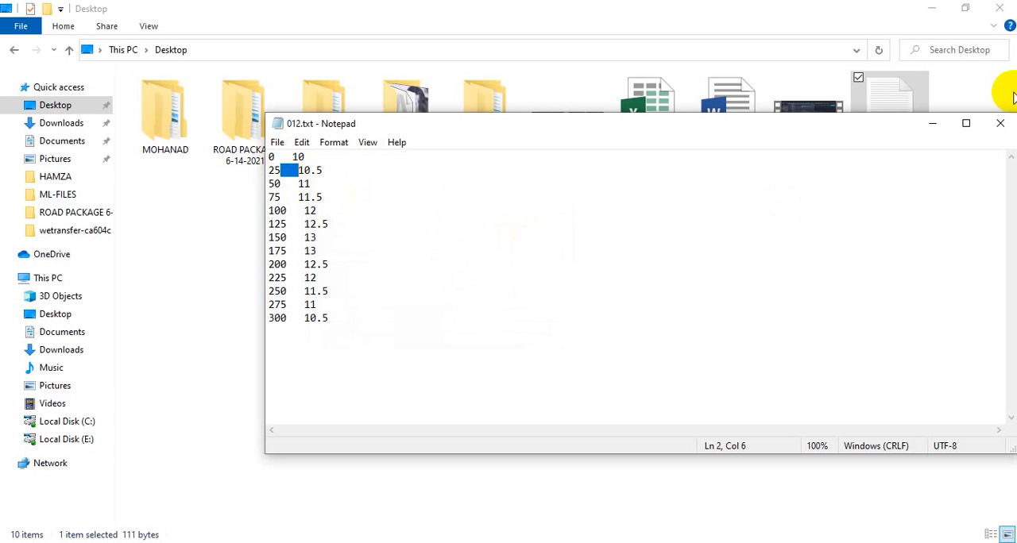
left_click(1000, 123)
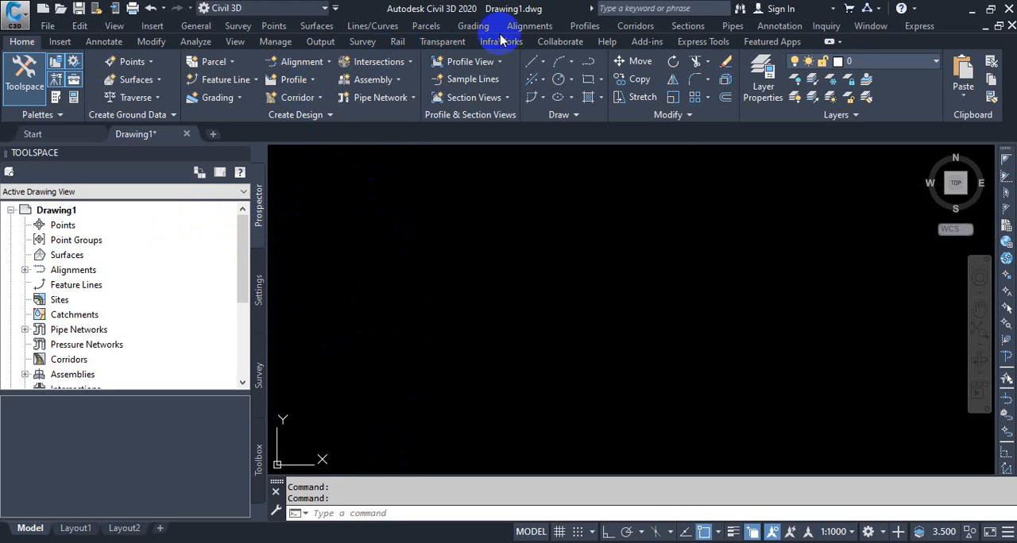
- In Civil 3D, create a centerline alignment by layout named 1, keeping the Proposed style and All Labels set
left_click(528, 25)
left_click(549, 41)
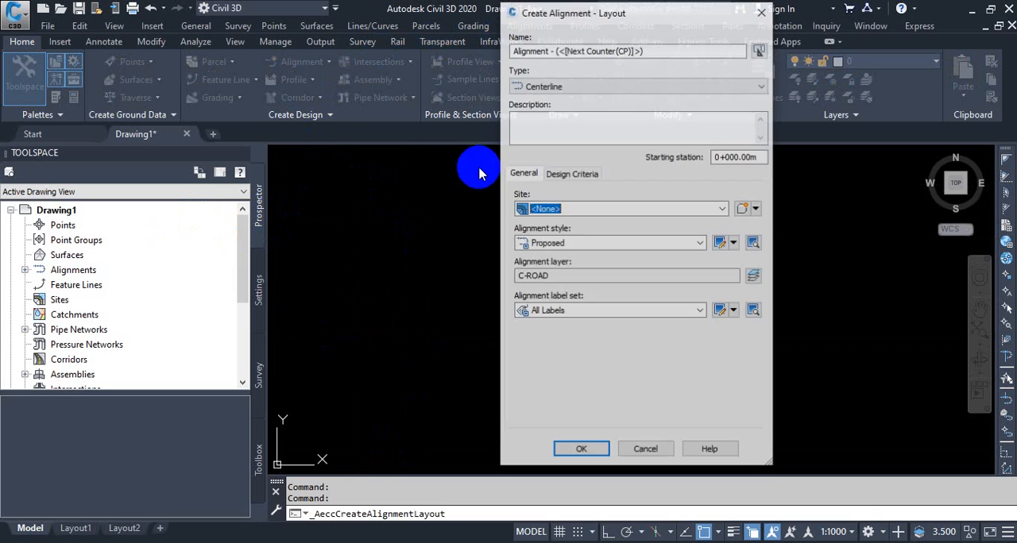
left_click_drag(643, 51, 454, 50)
type("1")
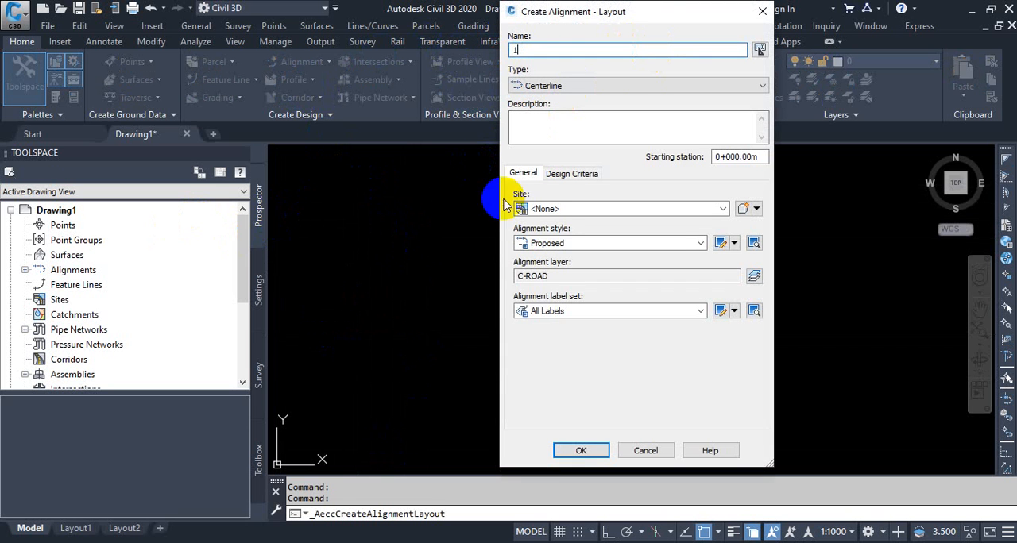
left_click(572, 452)
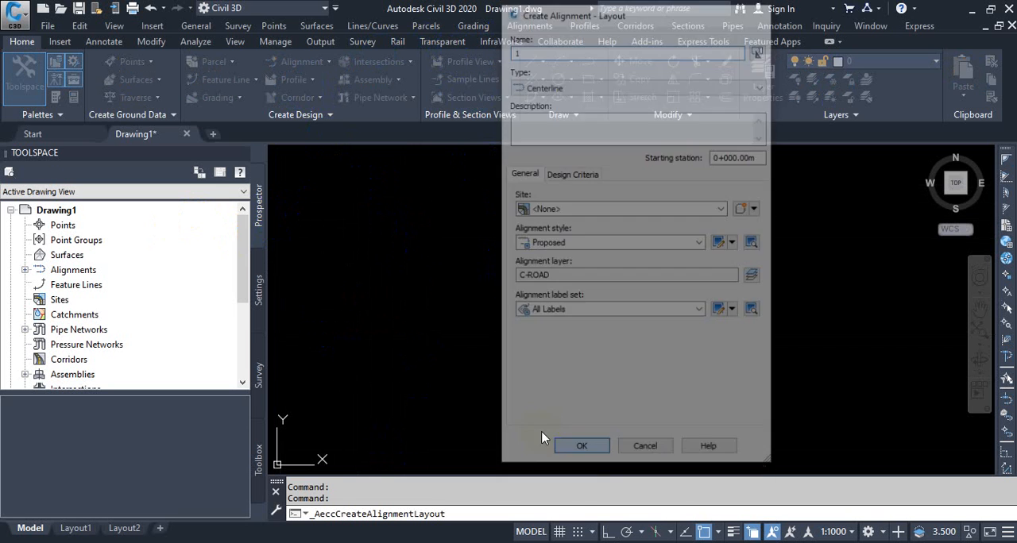
- Draw alignment 1 as a single 300 m tangent without curves and close the alignment layout tools
left_click(499, 106)
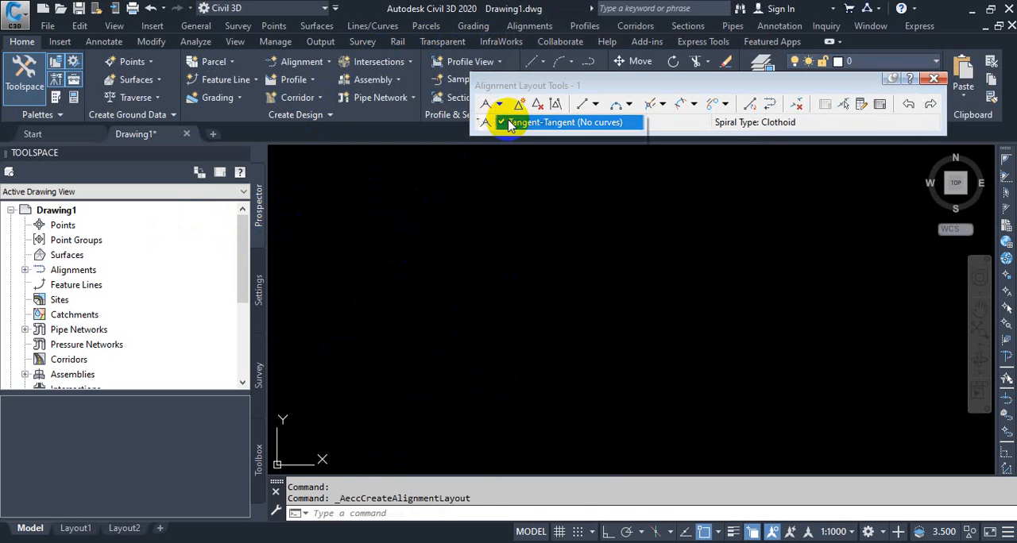
left_click(512, 124)
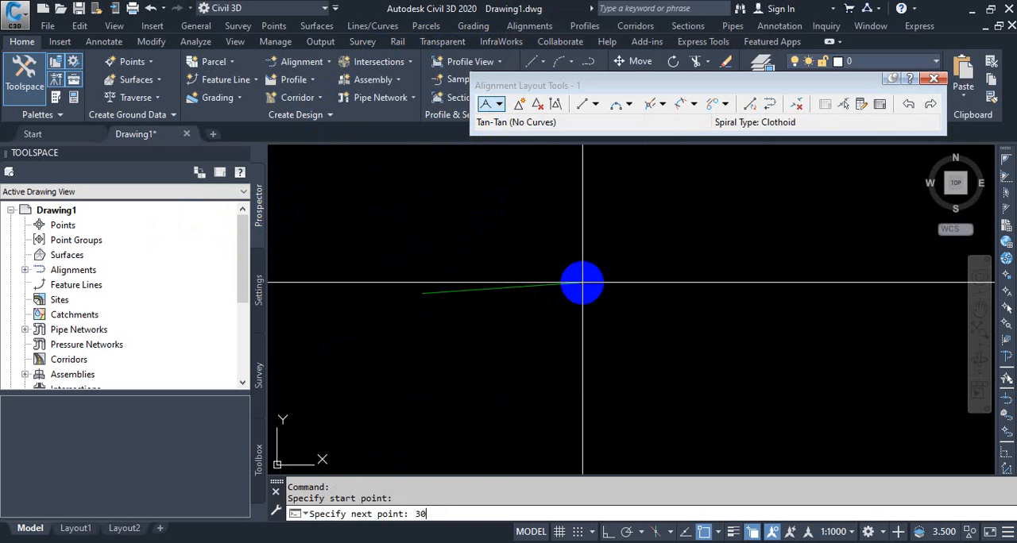
key("Escape")
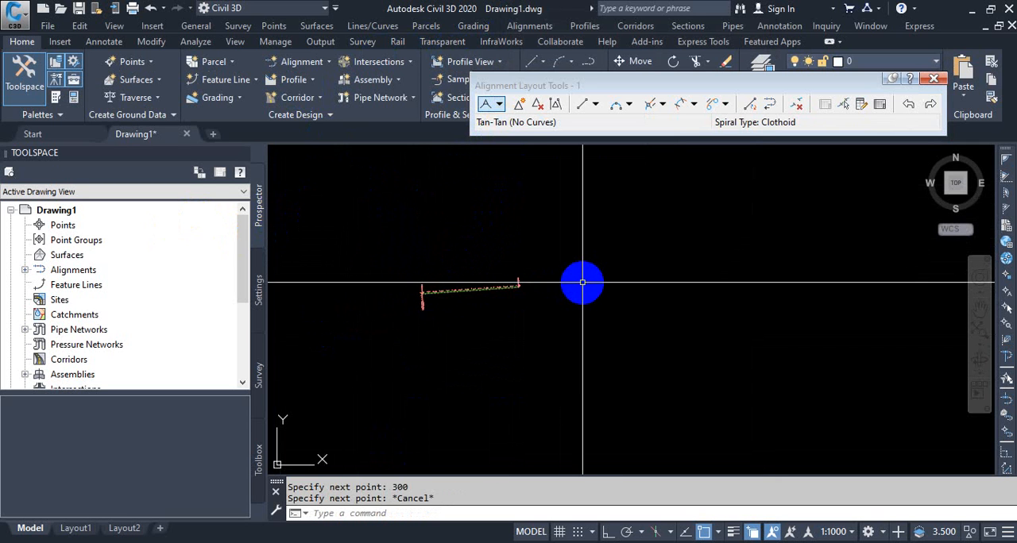
scroll(468, 302, "up", 2)
middle_click_drag(468, 305, 495, 334)
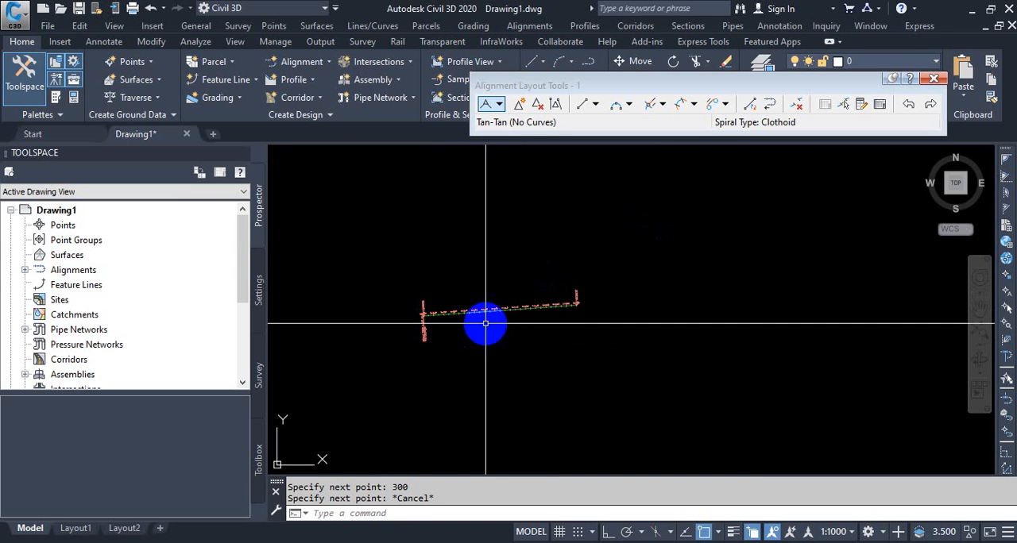
left_click(931, 80)
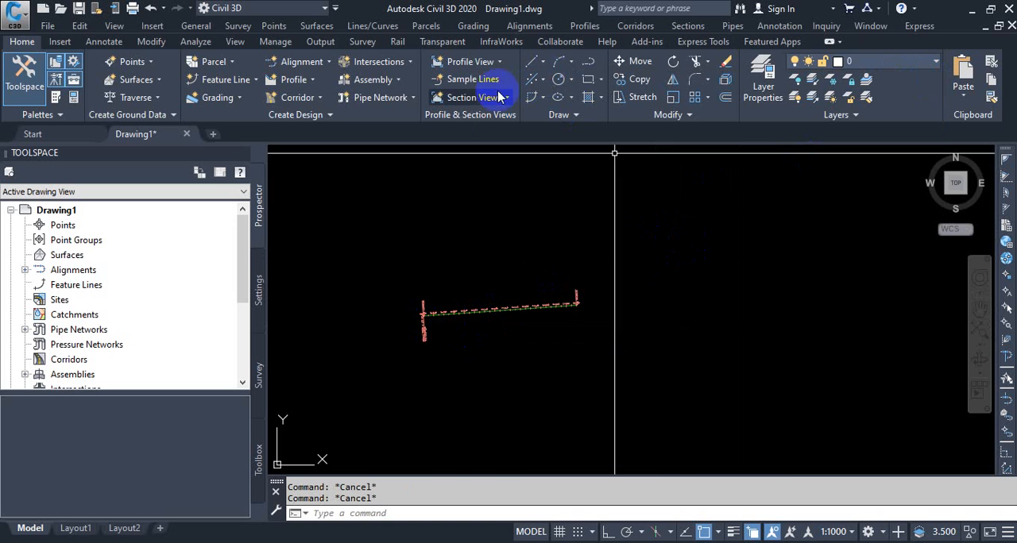
- Start creating a profile from file and load 012.txt from the Desktop
left_click(592, 26)
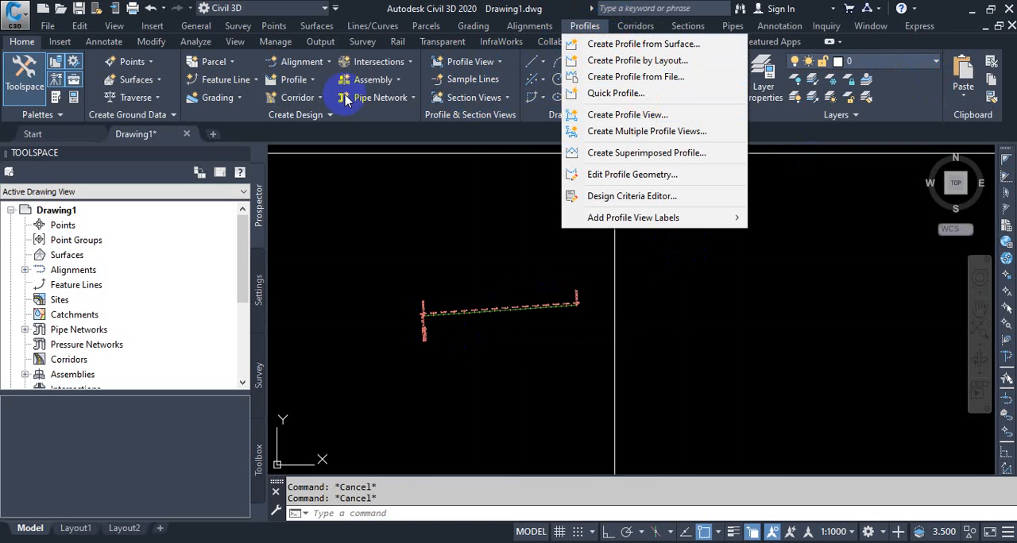
left_click(313, 82)
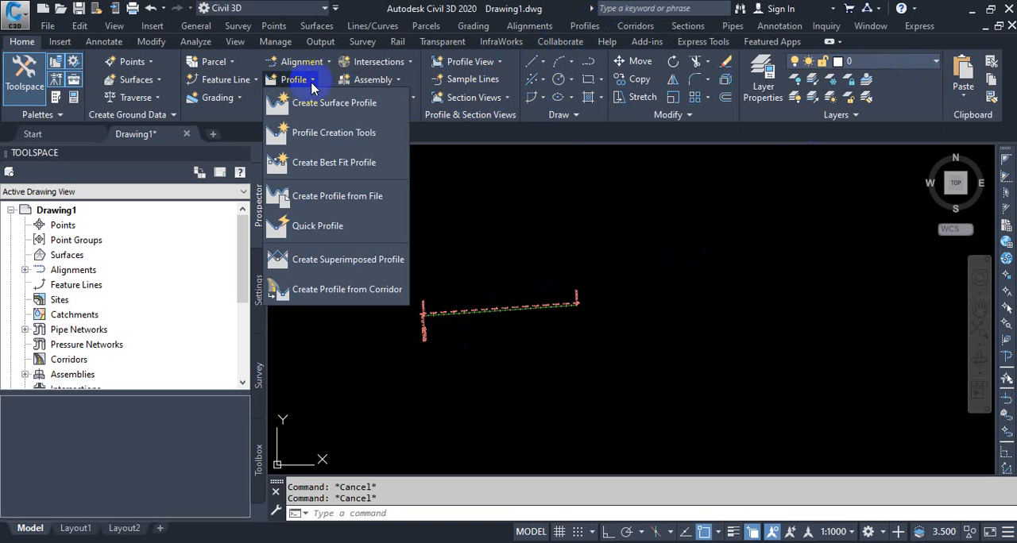
left_click(337, 199)
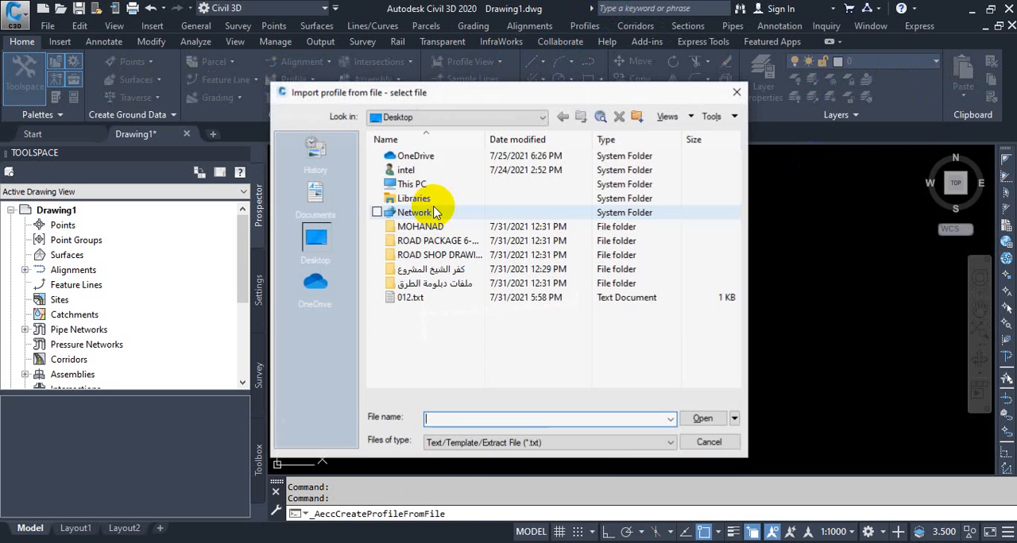
left_click(405, 298)
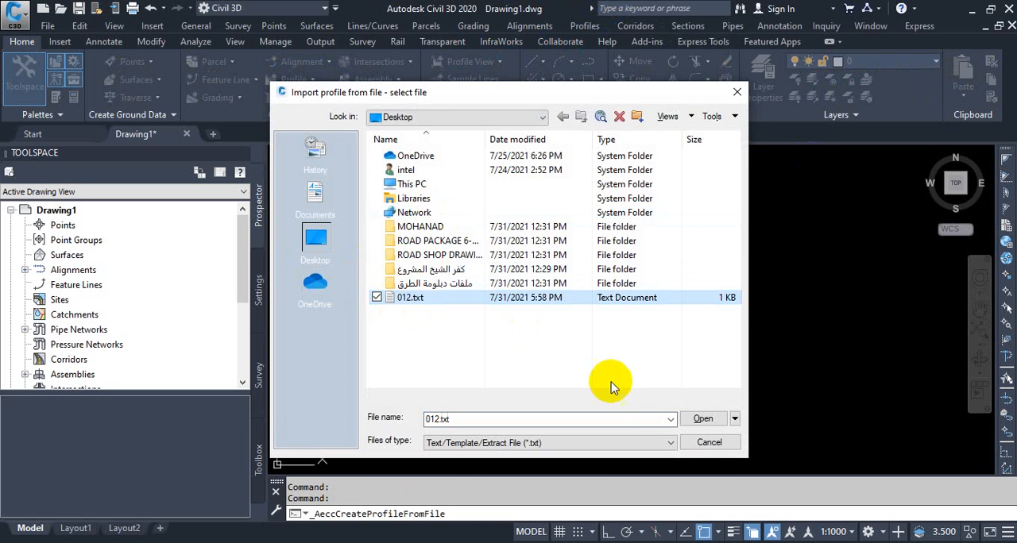
left_click(700, 419)
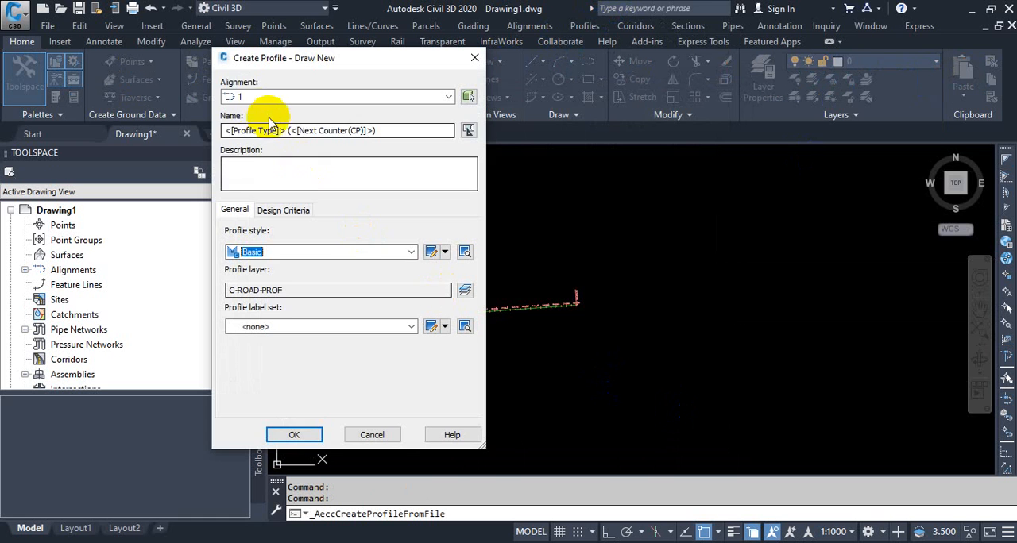
- Create the imported profile on alignment 1 with the name 1 design, keeping the Basic style and no label set
left_click(250, 97)
left_click(243, 112)
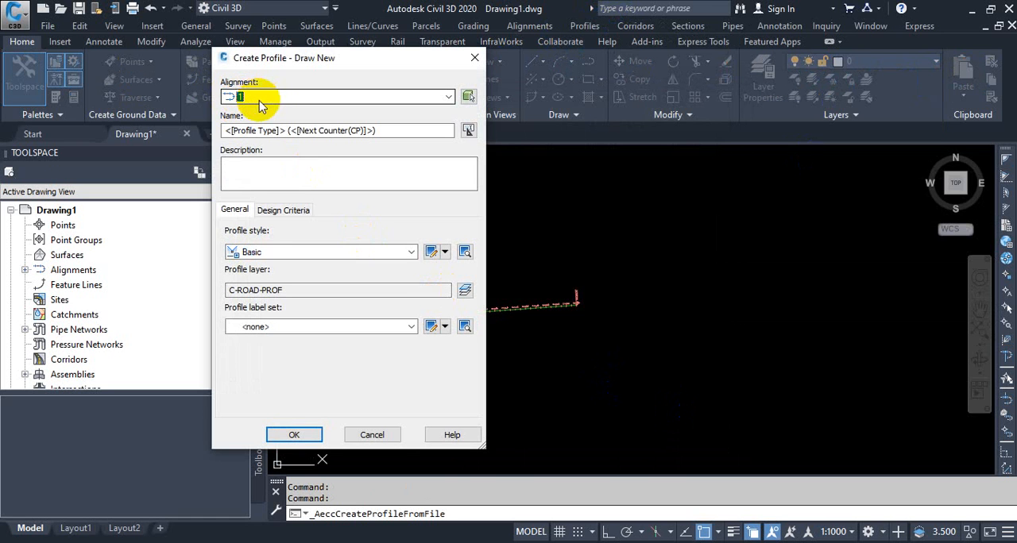
left_click_drag(407, 130, 91, 131)
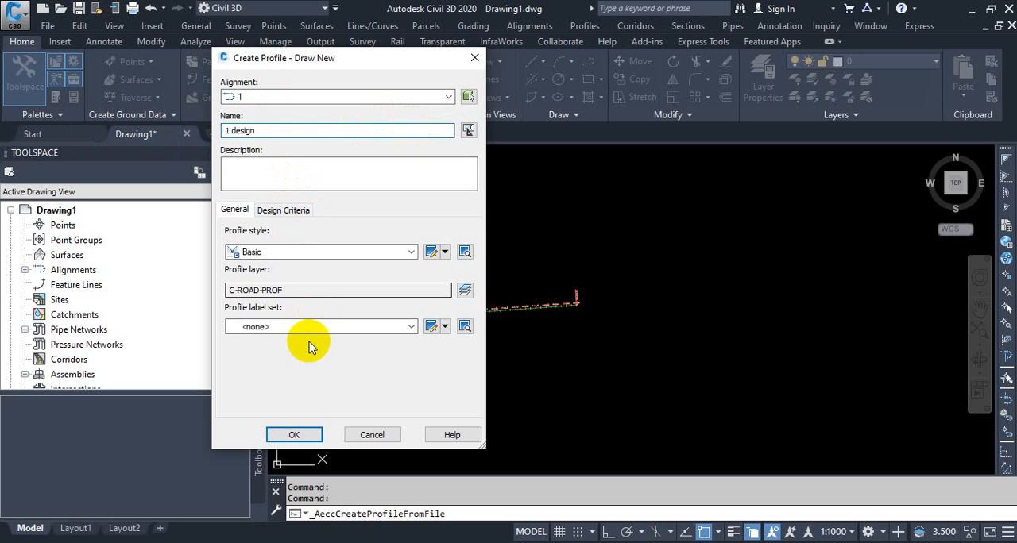
left_click(294, 435)
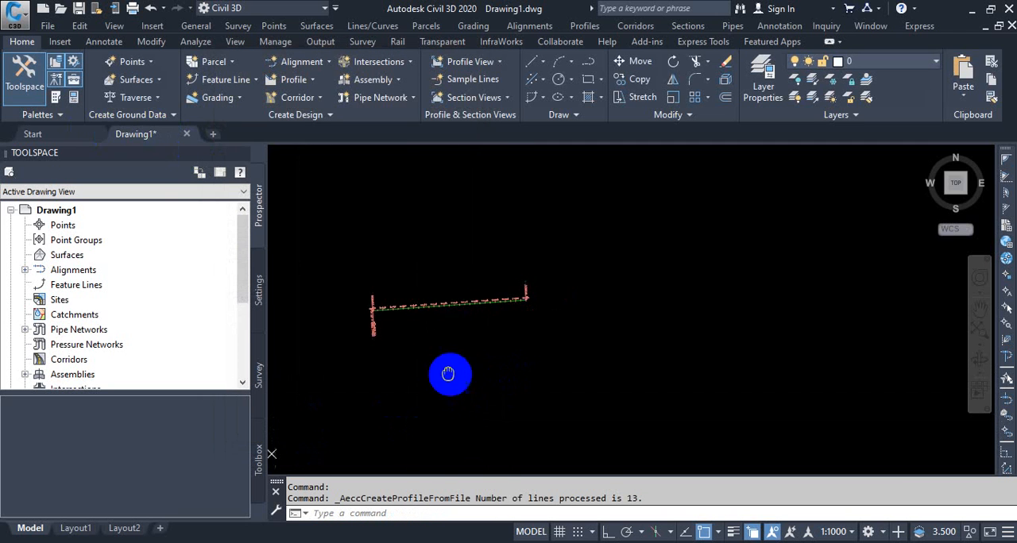
- Create a profile view of alignment 1 showing the 1 design profile and place it beside the alignment
left_click(585, 25)
left_click(615, 42)
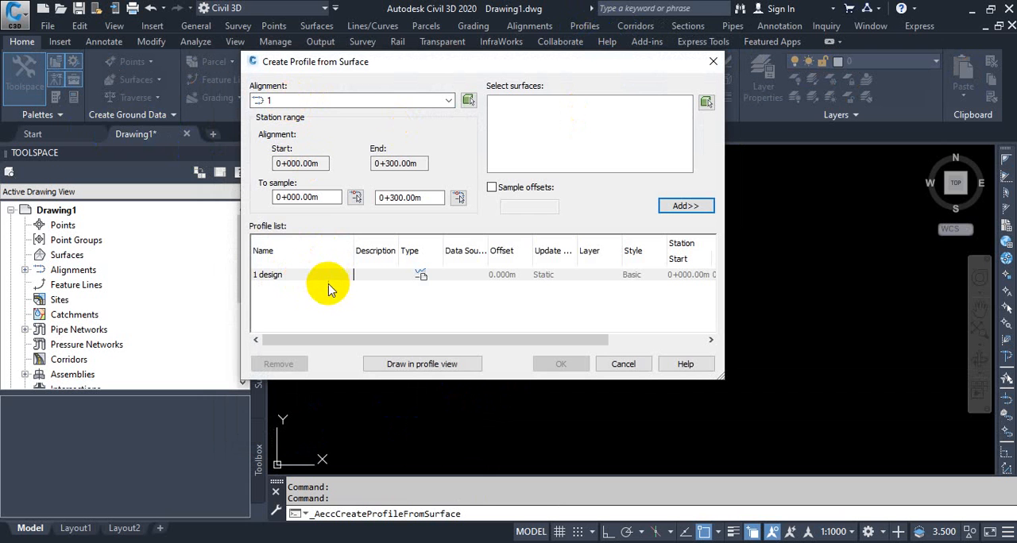
left_click(422, 364)
left_click(636, 441)
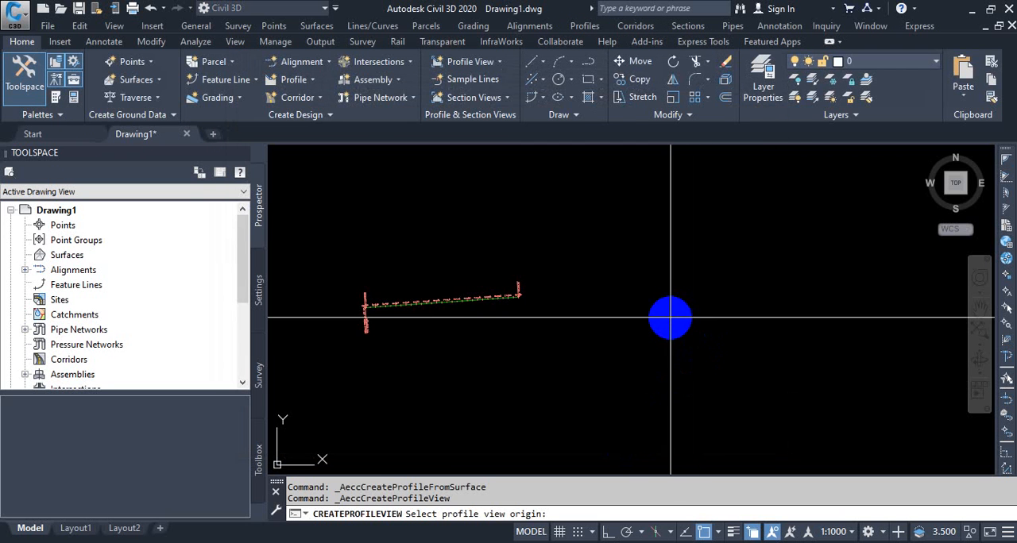
left_click(670, 318)
scroll(604, 318, "up", 5)
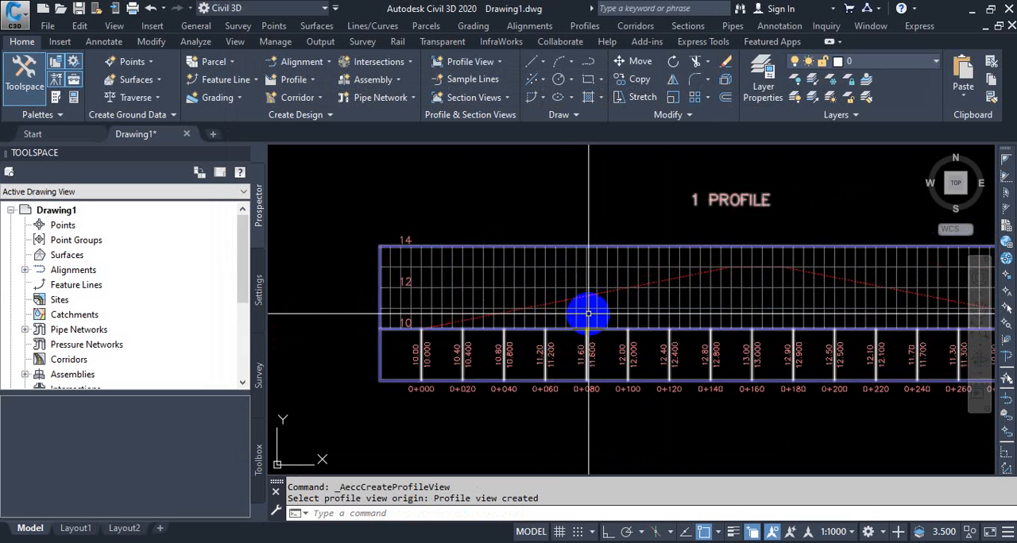
scroll(588, 313, "up", 6)
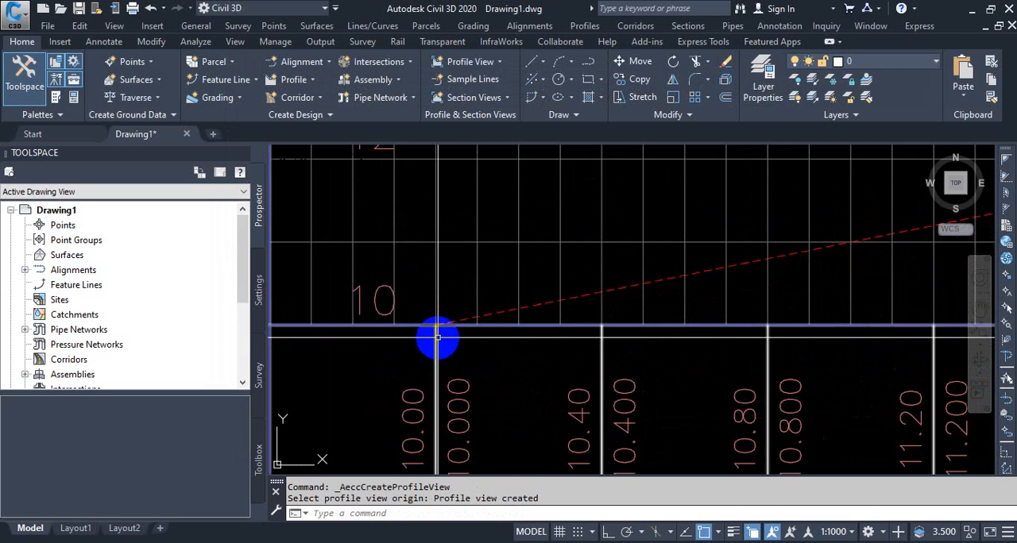
scroll(434, 339, "down", 4)
scroll(461, 317, "down", 2)
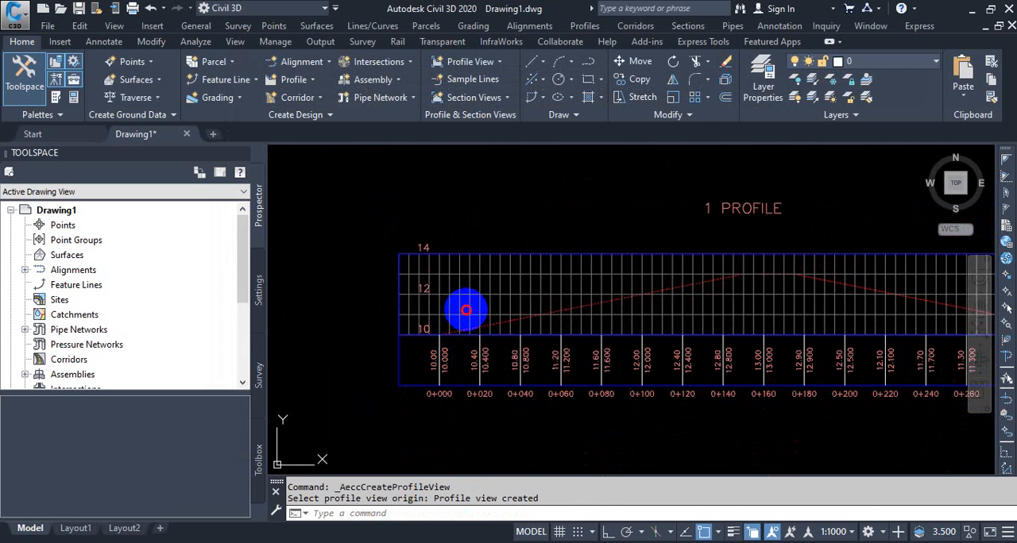
- Set the profile view's elevation range to a user specified height from 5 m to 20 m
left_click_drag(465, 310, 491, 355)
right_click(492, 356)
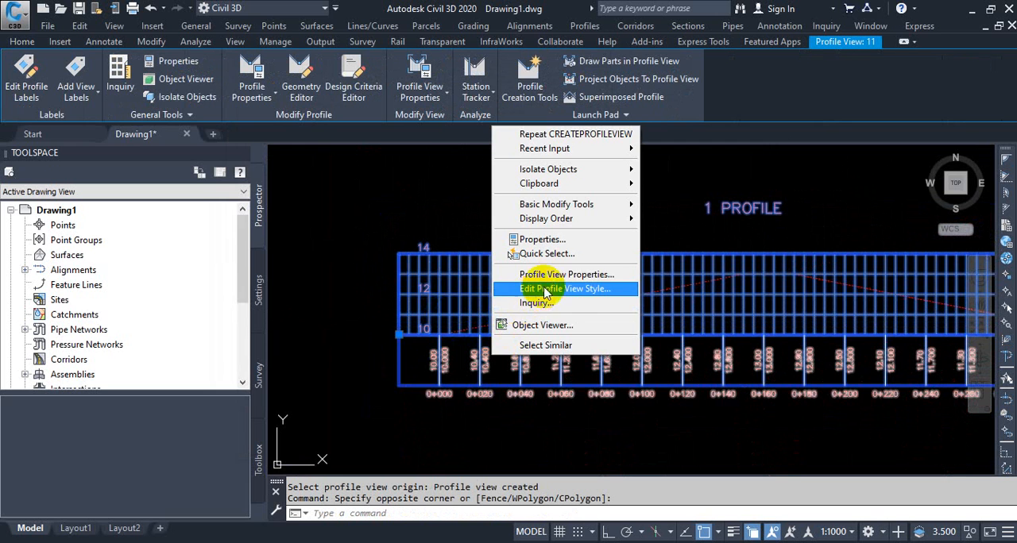
left_click(559, 275)
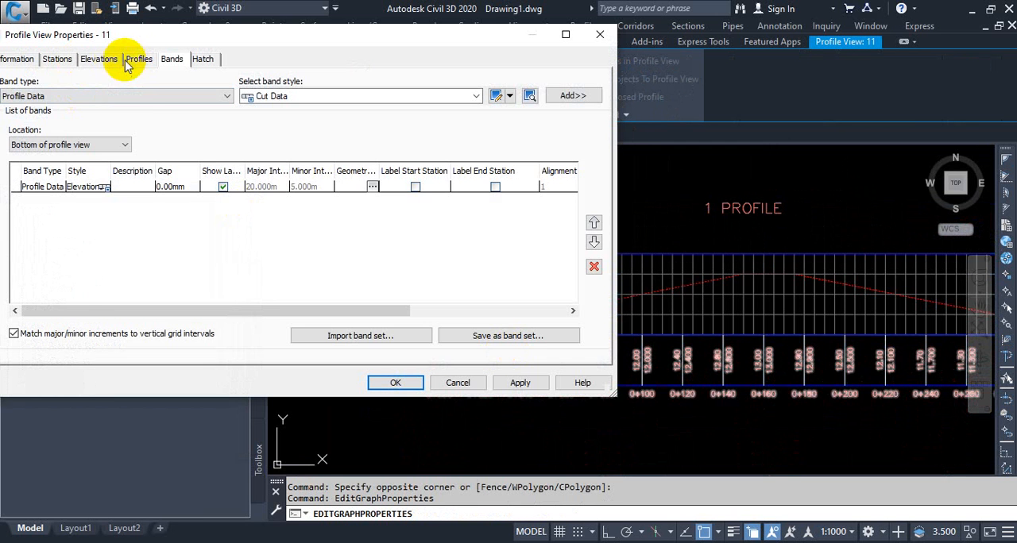
left_click(99, 65)
left_click(61, 151)
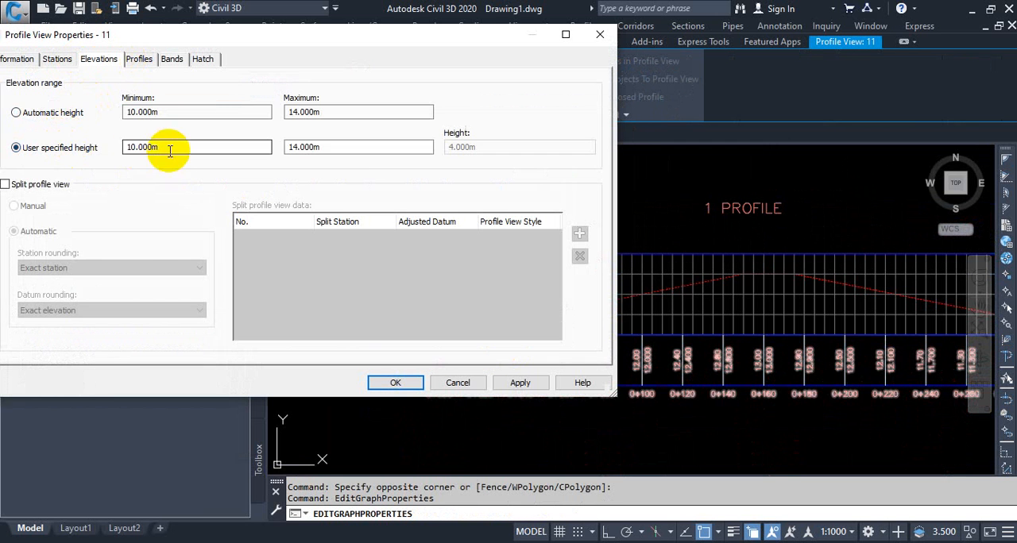
left_click_drag(170, 148, 117, 154)
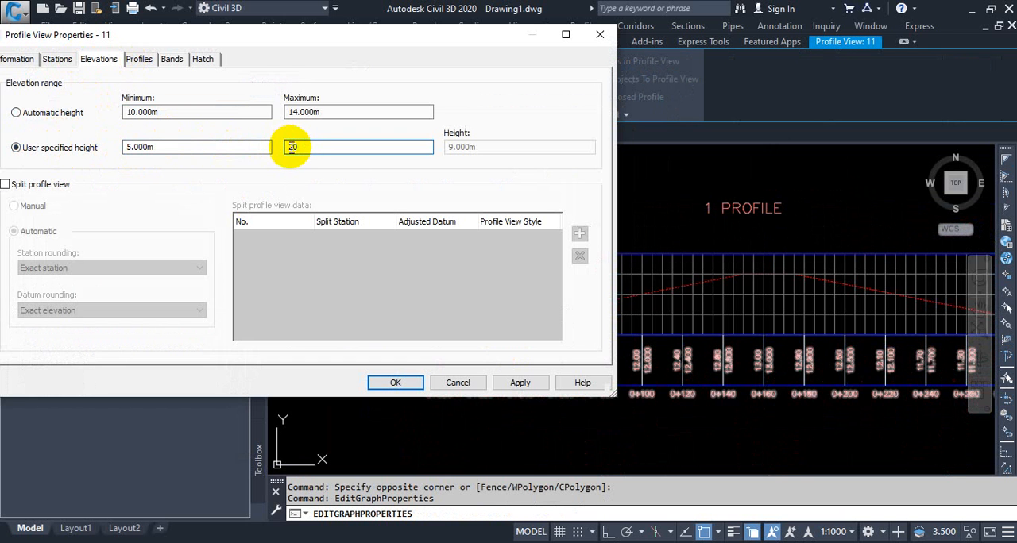
left_click(397, 380)
scroll(420, 382, "up", 3)
middle_click_drag(477, 329, 484, 372)
key("Escape")
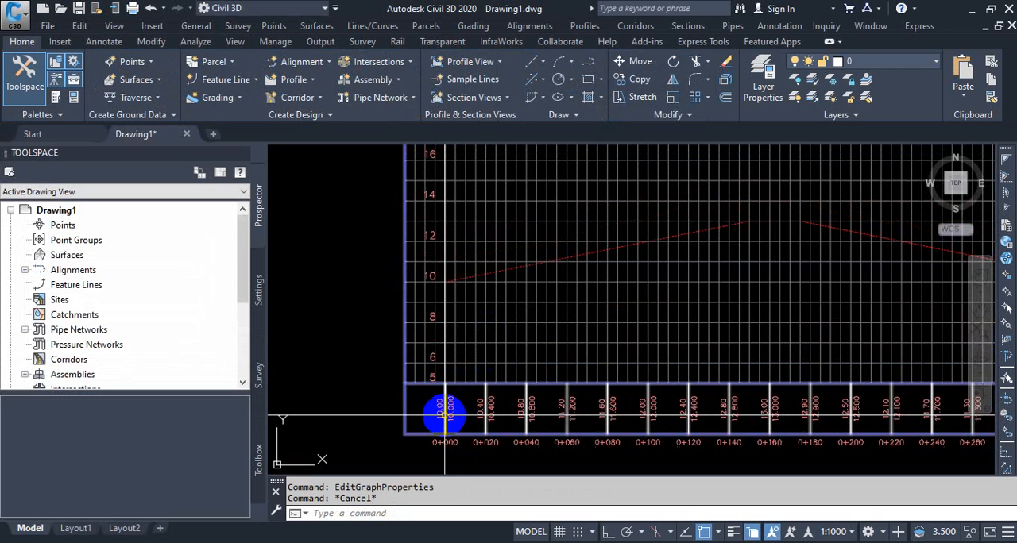
- Edit the profile view style so the bottom horizontal axis uses 25 m intervals for both major and minor ticks
middle_click_drag(499, 420, 499, 435)
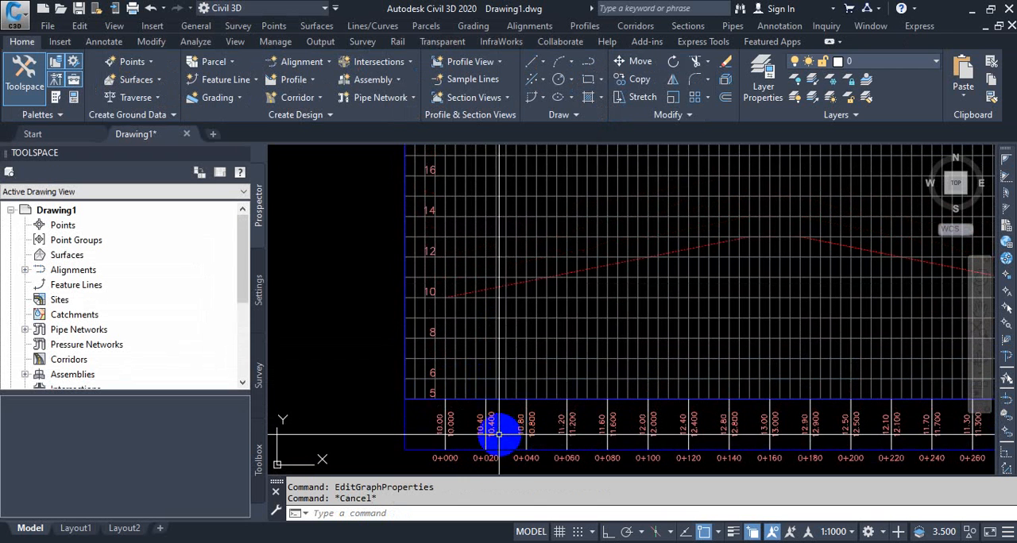
scroll(499, 435, "down", 2)
middle_click_drag(556, 401, 611, 373)
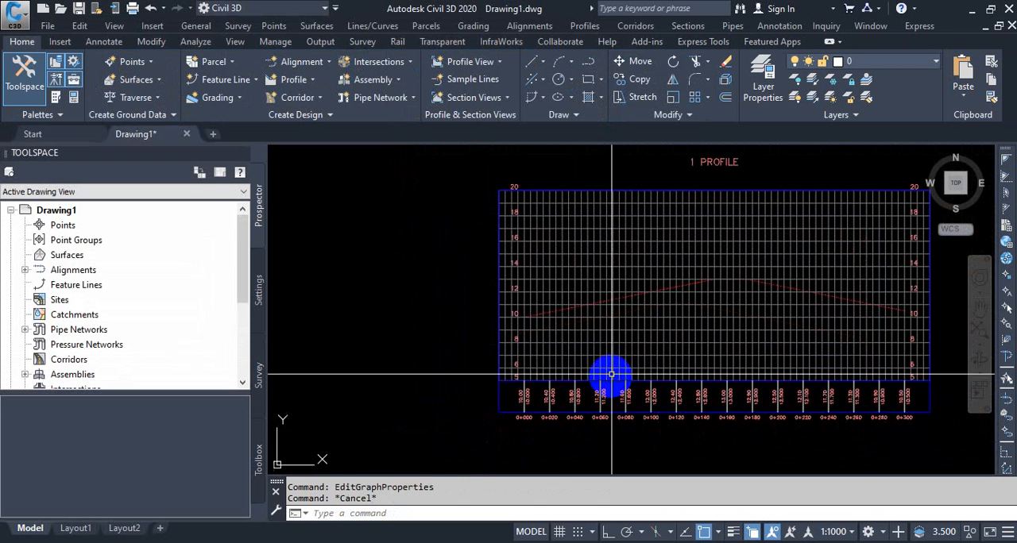
scroll(611, 374, "down", 1)
left_click(572, 356)
right_click(565, 375)
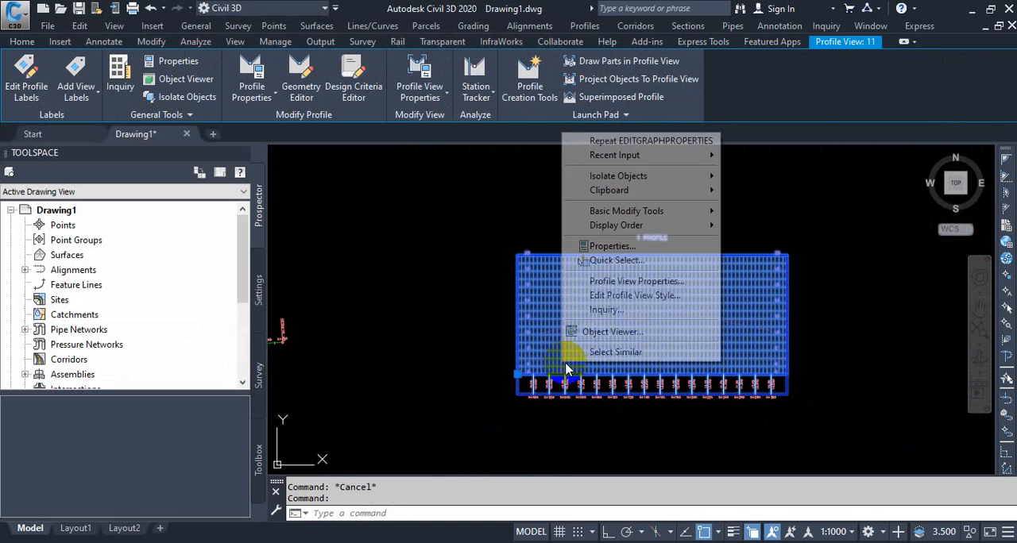
left_click(632, 295)
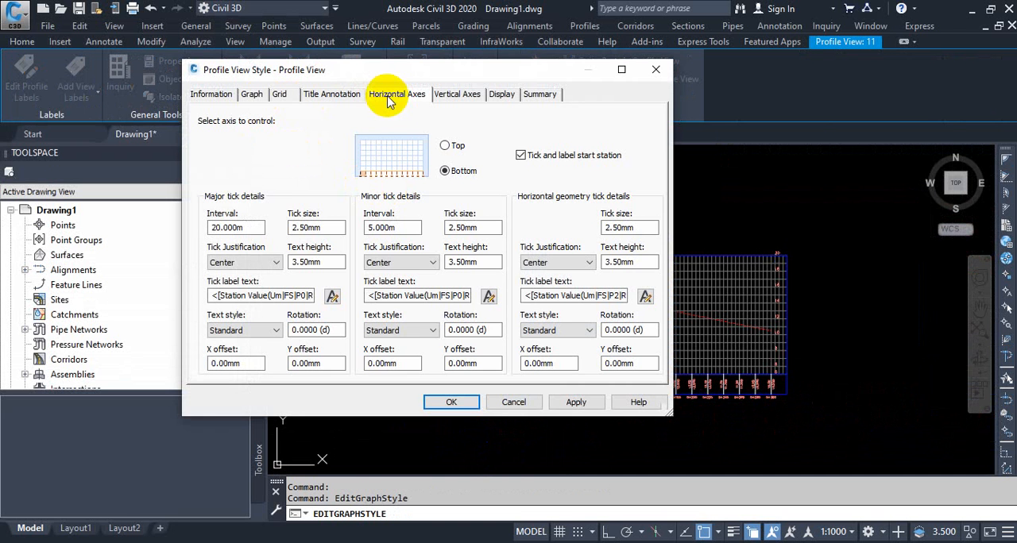
double_click(238, 227)
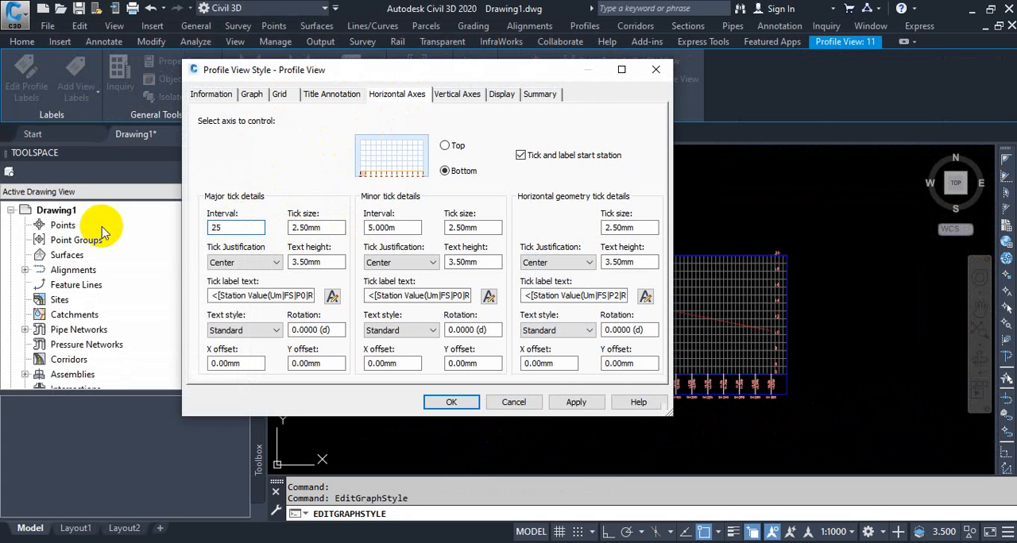
type("25")
double_click(397, 227)
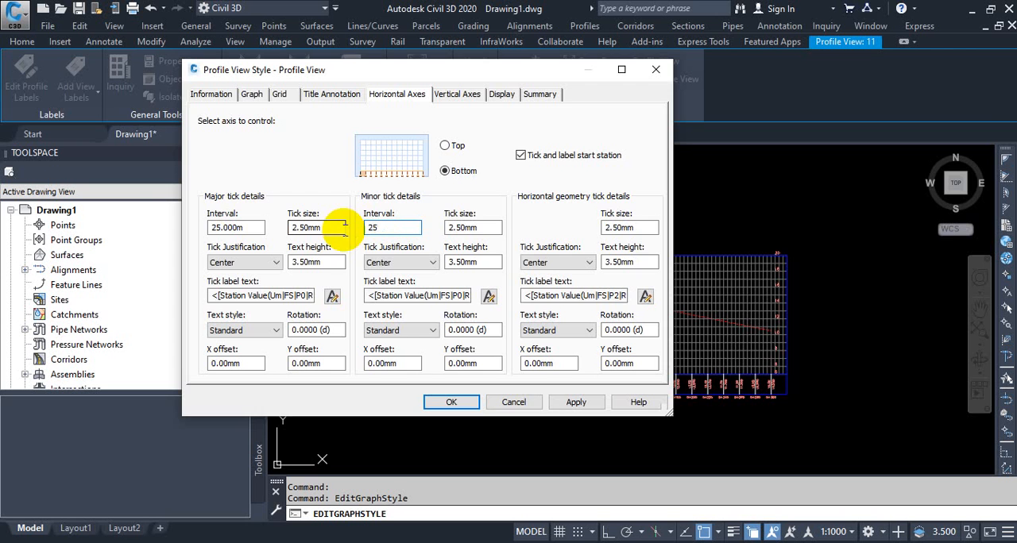
type("25")
left_click(467, 403)
middle_click_drag(457, 411, 419, 402)
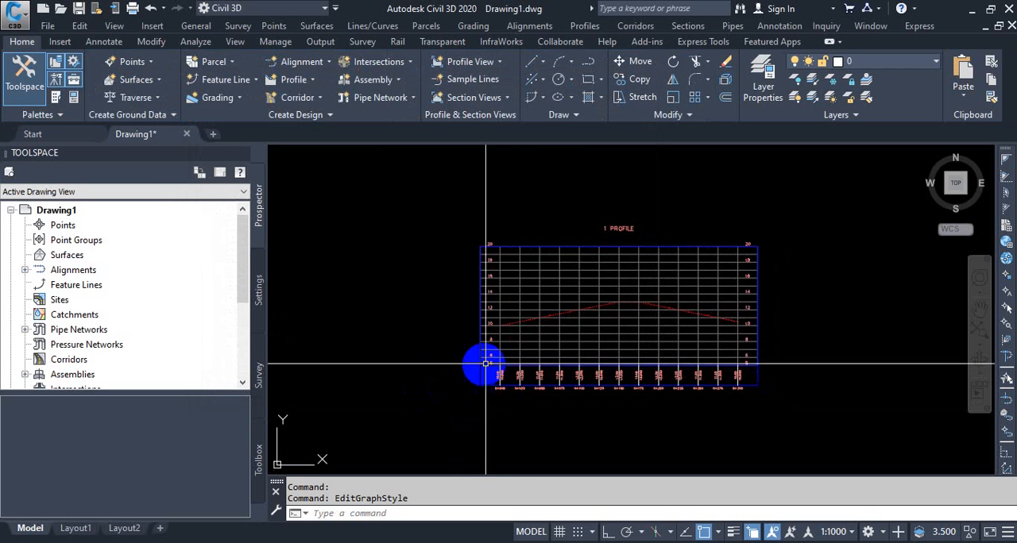
key("Escape")
- Add a station elevation label to the profile view at the profile's start, at about station 0+000.72 and elevation 10.00
left_click(520, 345)
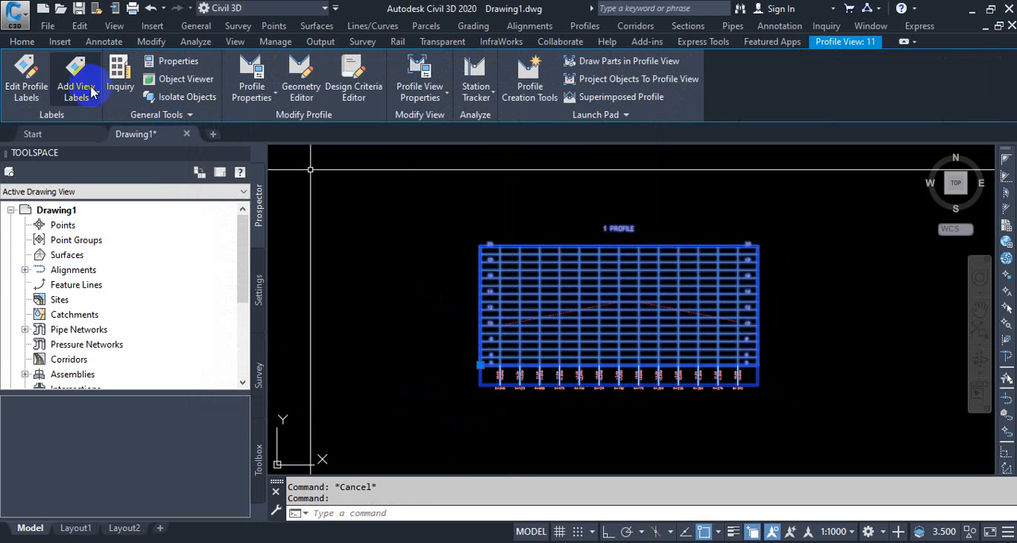
left_click(93, 103)
left_click(100, 123)
scroll(511, 352, "up", 4)
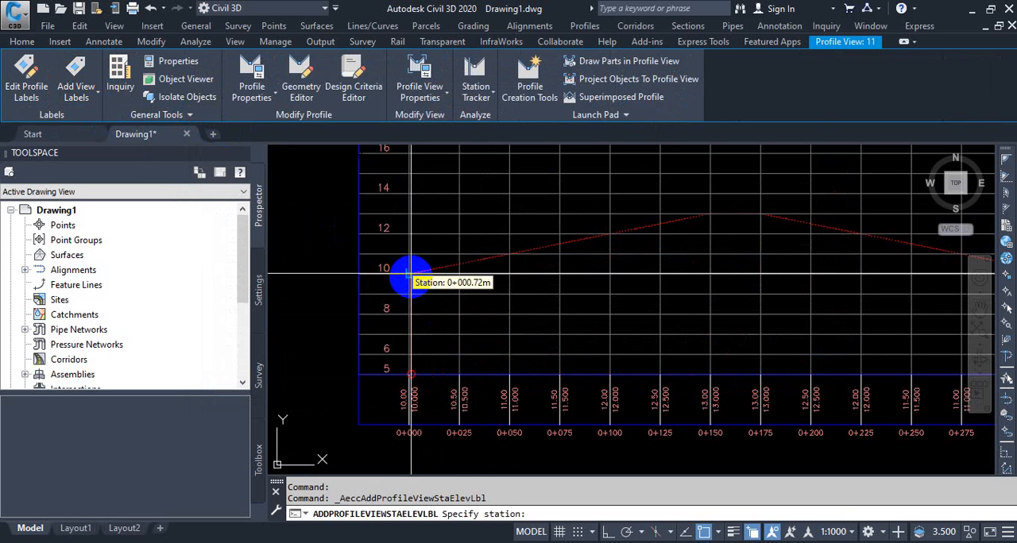
left_click(411, 276)
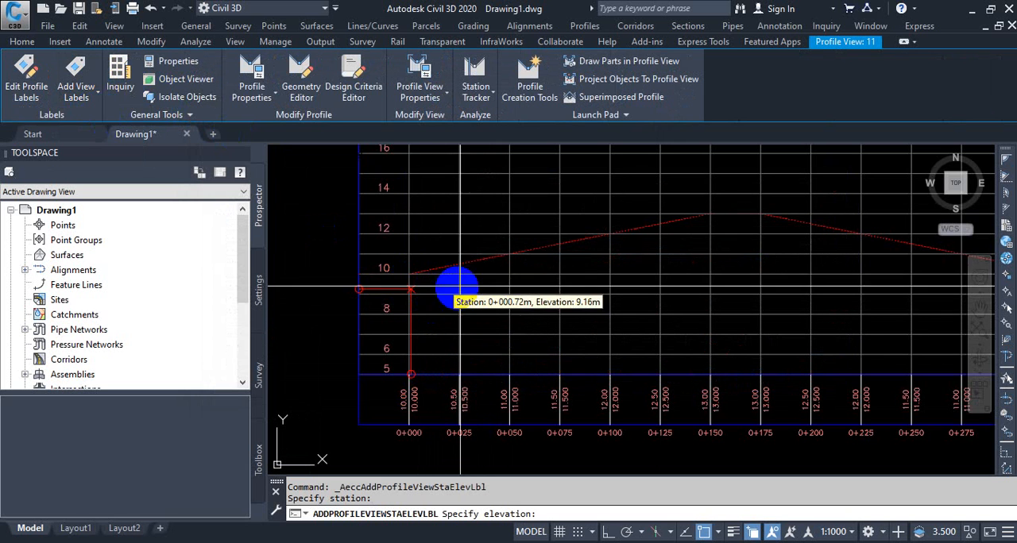
scroll(411, 274, "up", 4)
left_click(407, 271)
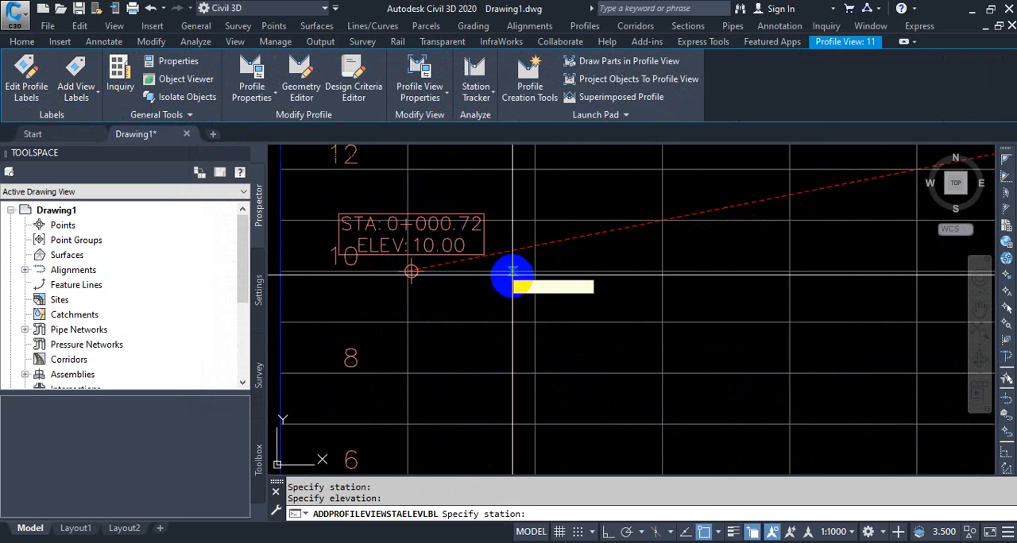
- Add station elevation labels to the profile view at stations 0+025.00 and 0+050.00, both at elevation 11.00
left_click(535, 225)
left_click(535, 222)
middle_click_drag(532, 223, 540, 179)
scroll(530, 331, "down", 5)
scroll(524, 400, "up", 4)
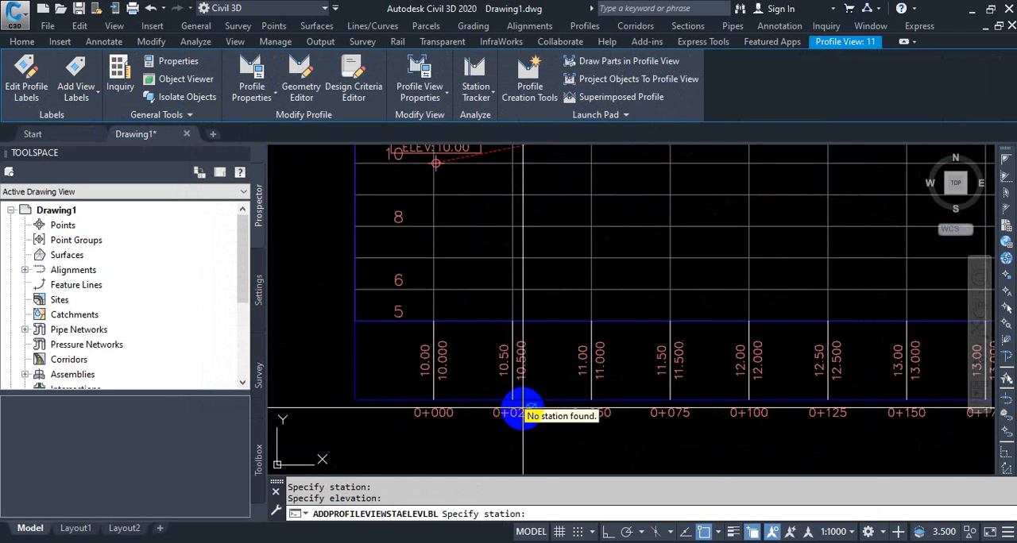
scroll(608, 367, "down", 4)
scroll(615, 267, "up", 4)
middle_click_drag(615, 264, 595, 291)
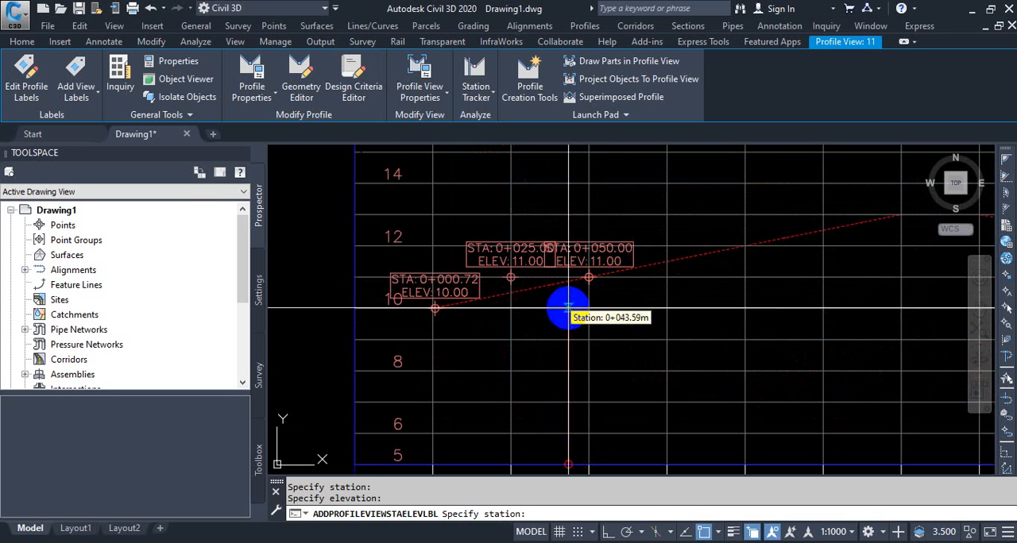
- Add a station elevation label where the design profile crosses station 0+025.00, at elevation 10.50
scroll(513, 299, "up", 4)
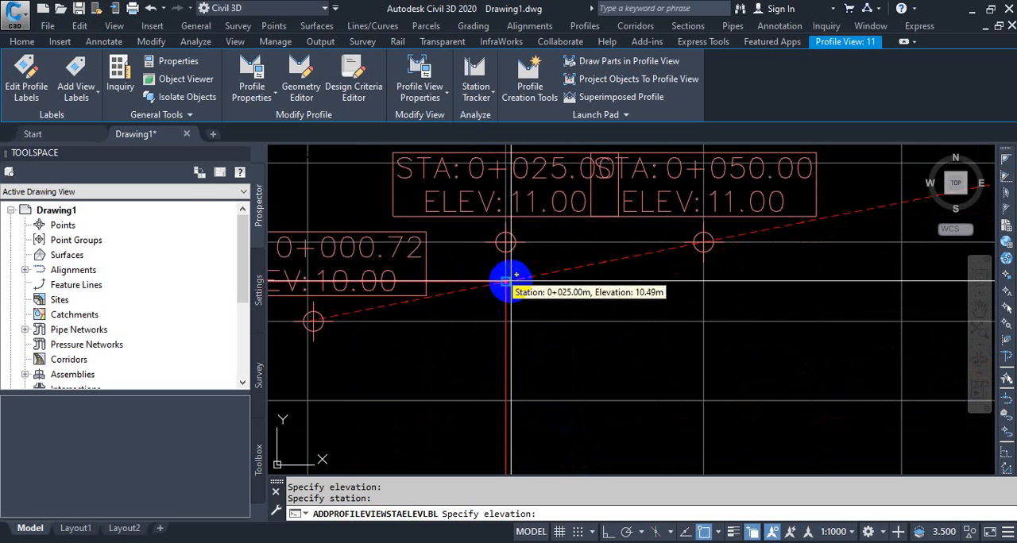
scroll(506, 309, "down", 5)
scroll(584, 294, "up", 3)
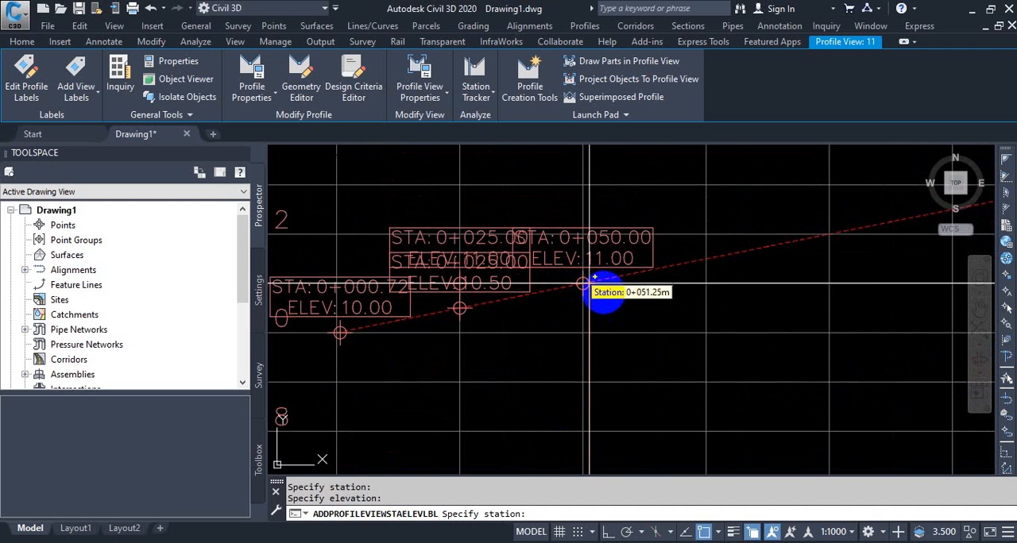
- End the labelling and erase the misplaced station 0+025.00 label at elevation 11.00, above the profile line
scroll(493, 326, "down", 3)
key("Escape")
scroll(500, 290, "up", 3)
key("Escape")
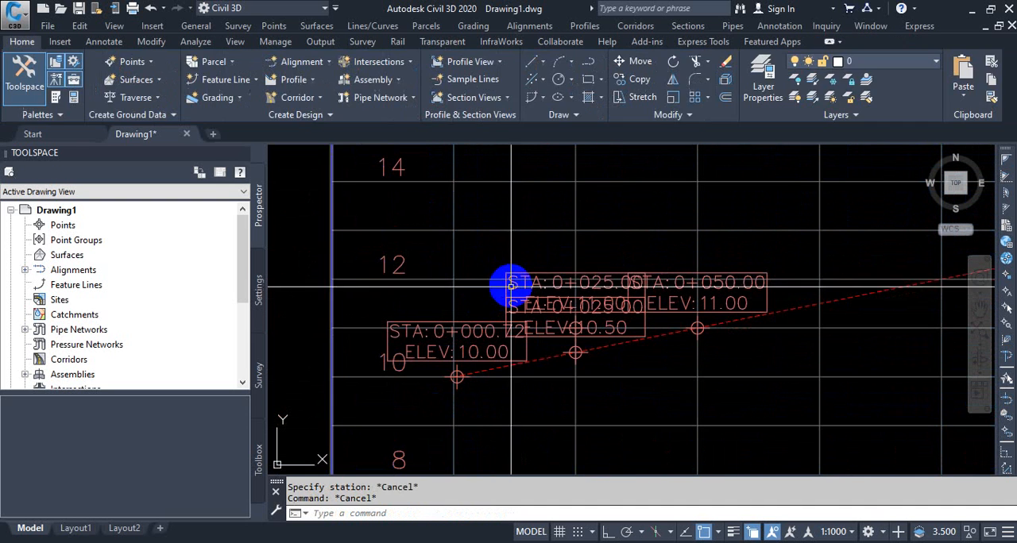
key("Delete")
scroll(504, 295, "down", 5)
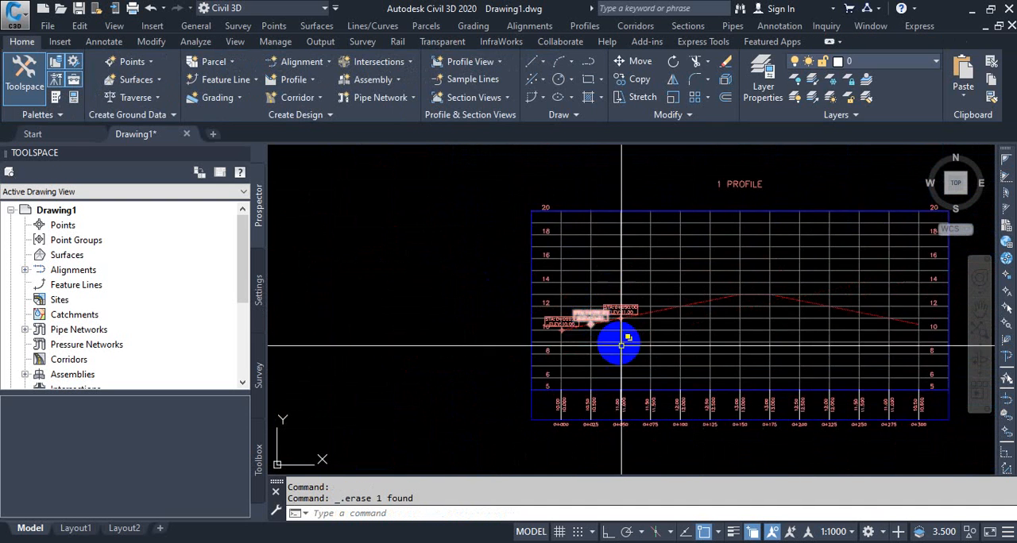
- Erase the profile view and undo that deletion
scroll(537, 347, "up", 2)
left_click(503, 341)
key("Delete")
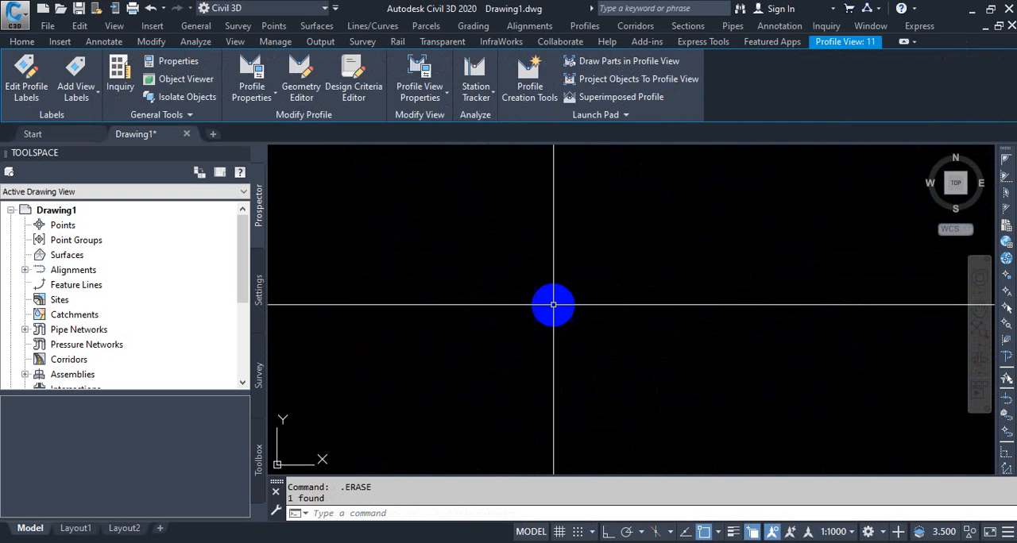
key("ctrl+z")
- Add a station elevation label to the profile view on the design profile at station 0+075.00, elevation 11.50
left_click(546, 327)
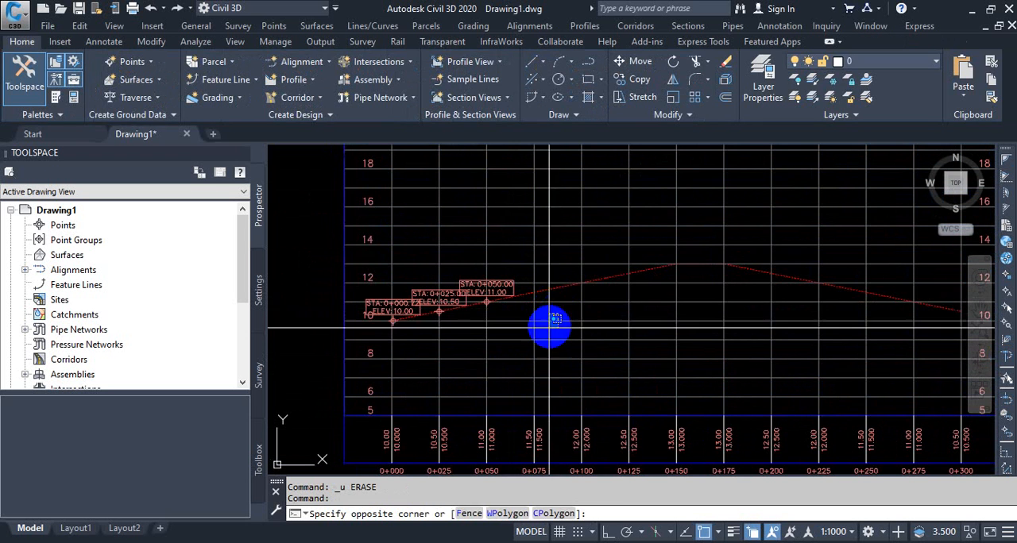
left_click(469, 302)
left_click(97, 94)
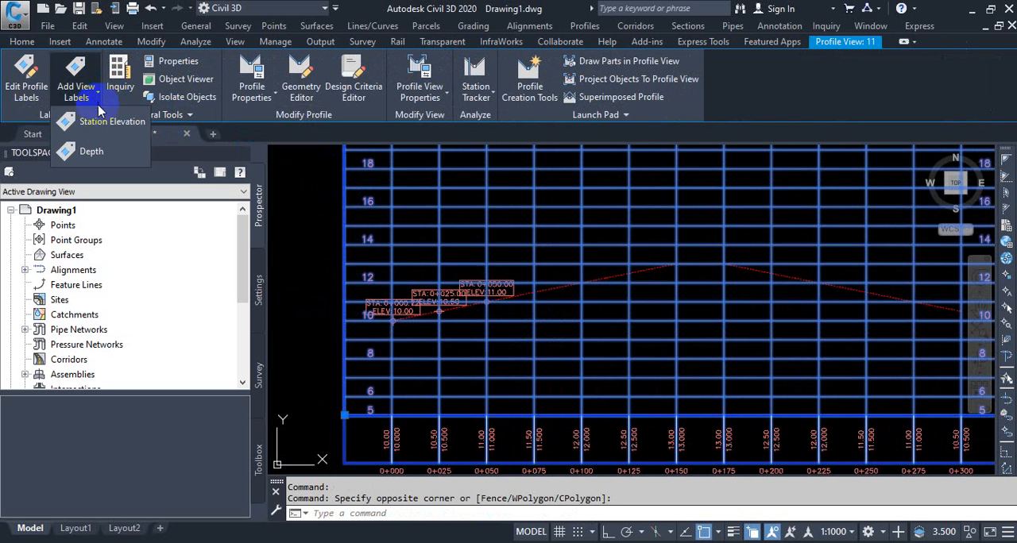
left_click(103, 122)
scroll(552, 302, "up", 5)
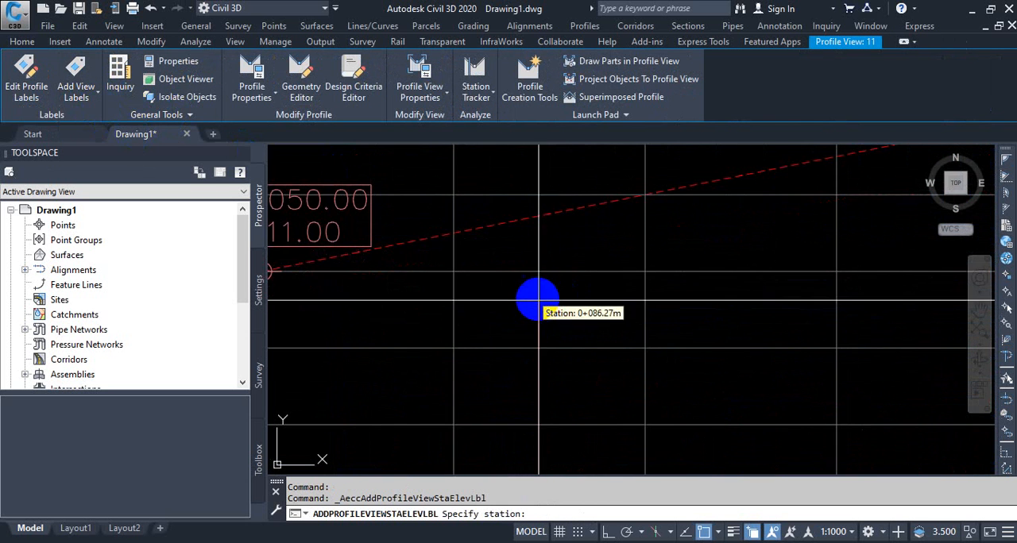
left_click(459, 229)
left_click(452, 228)
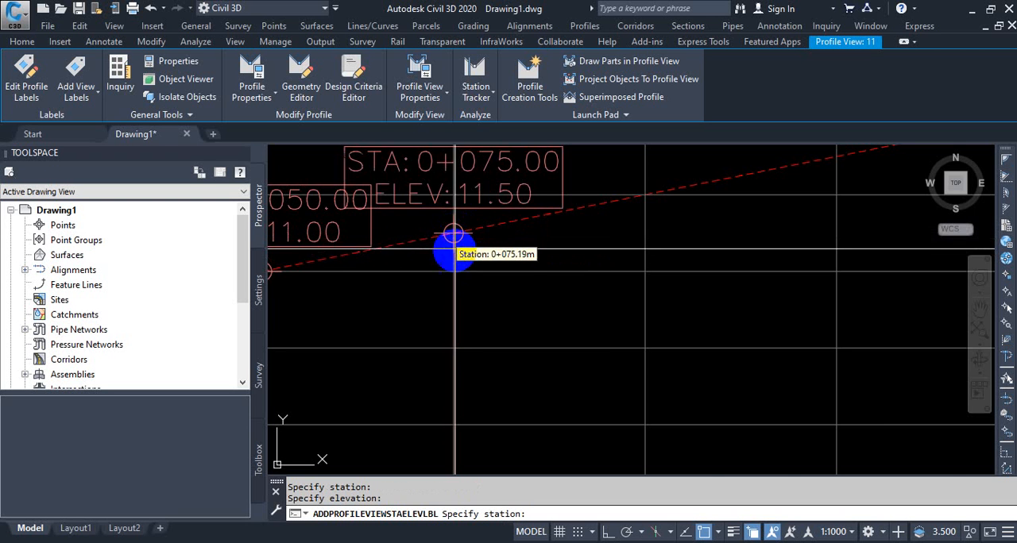
scroll(503, 253, "down", 4)
scroll(504, 253, "up", 2)
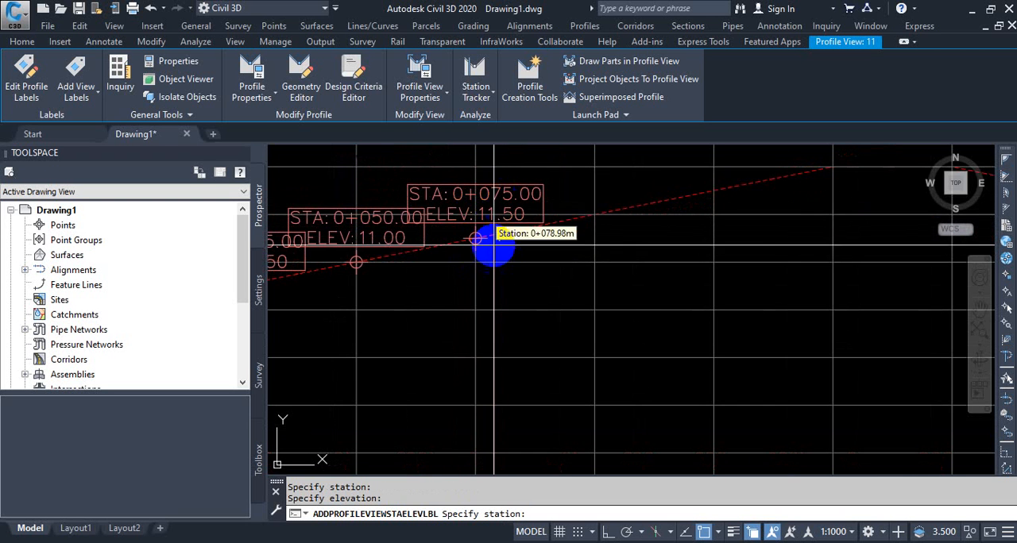
- Switch to the Desktop folder and open 012.txt in Notepad to check its station and elevation values
left_click(968, 10)
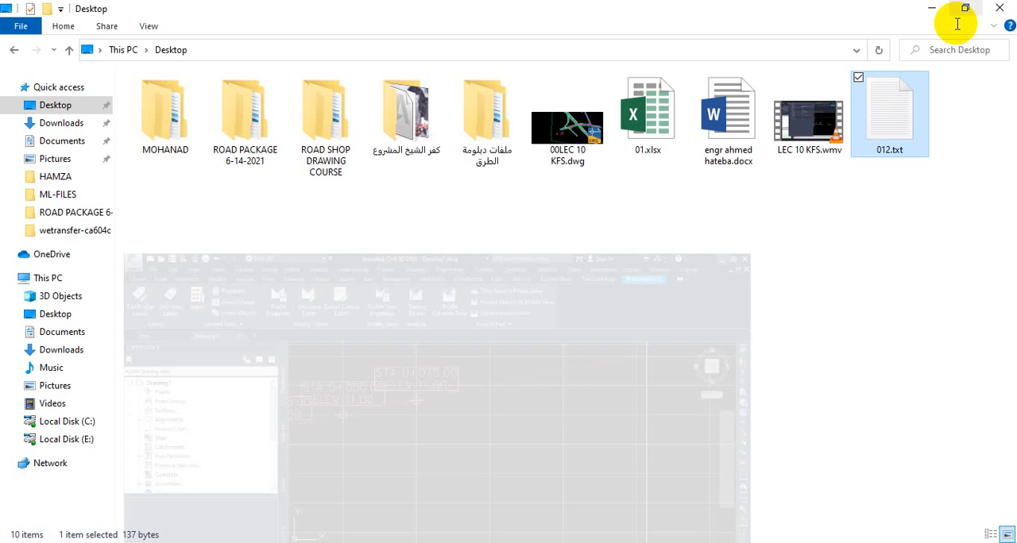
double_click(890, 135)
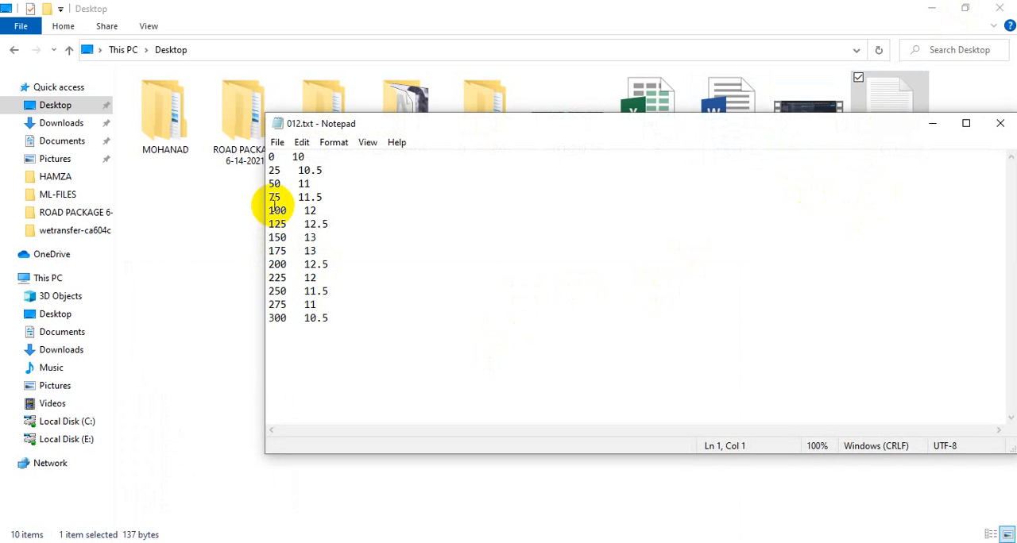